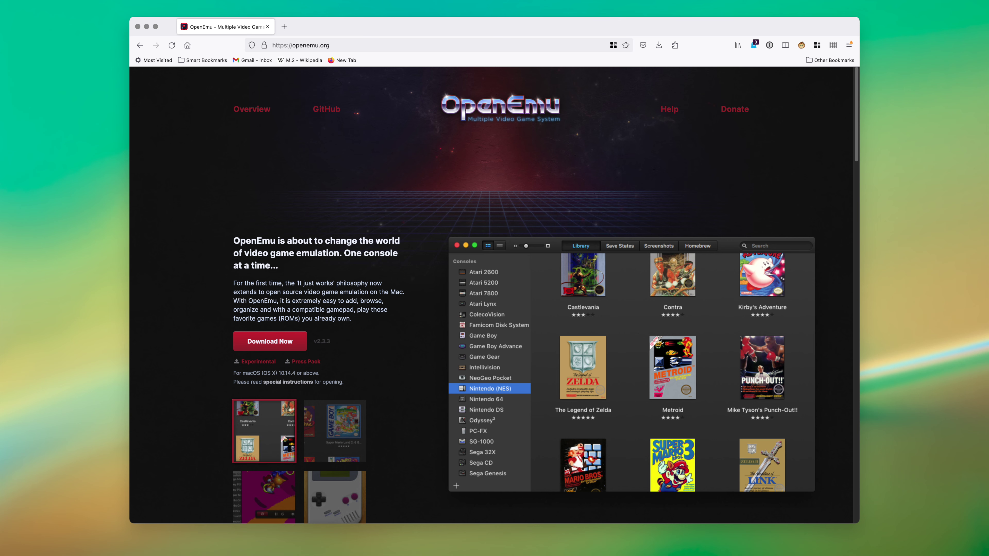
pyautogui.scroll(-15, 494, 296)
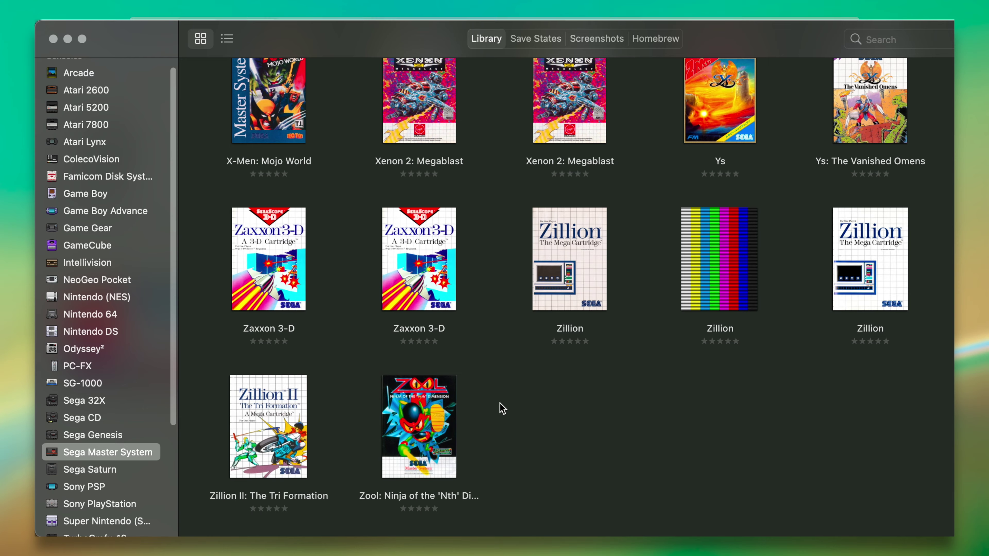
pyautogui.scroll(3, 503, 405)
pyautogui.scroll(10, 530, 393)
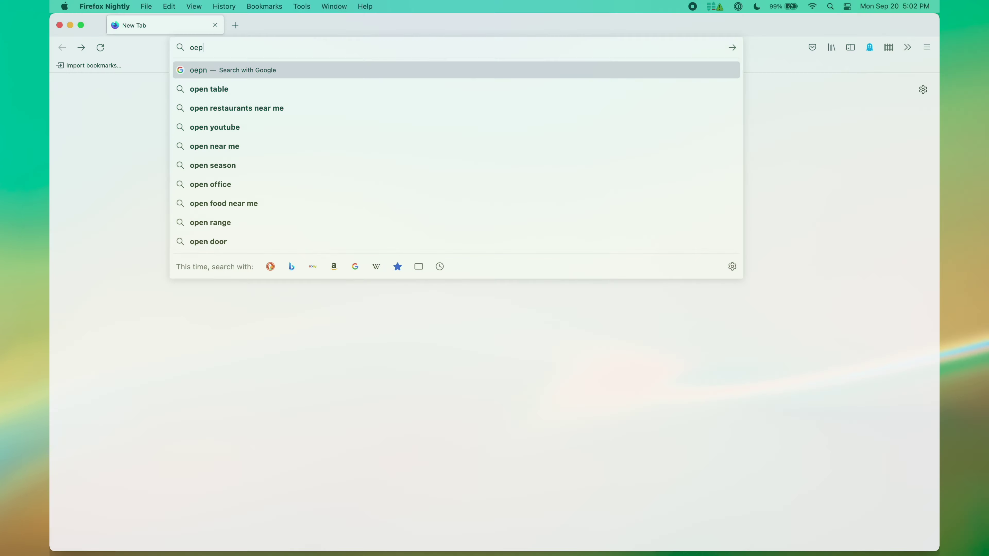
# Step: Go to openemu.org and download the experimental build of OpenEmu
pyautogui.write('emu.')
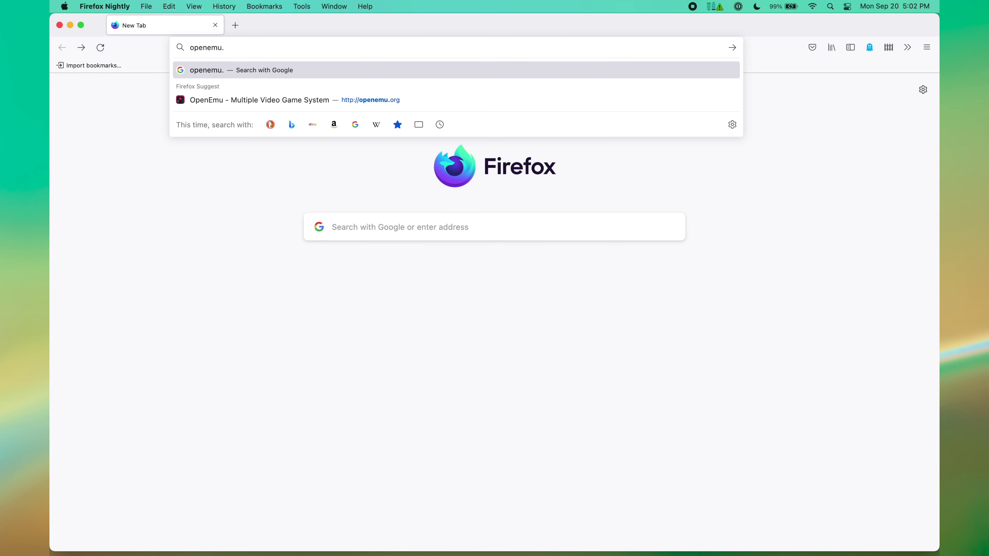
pyautogui.press('Down')
pyautogui.press('Down')
pyautogui.press('Down')
pyautogui.click(502, 100)
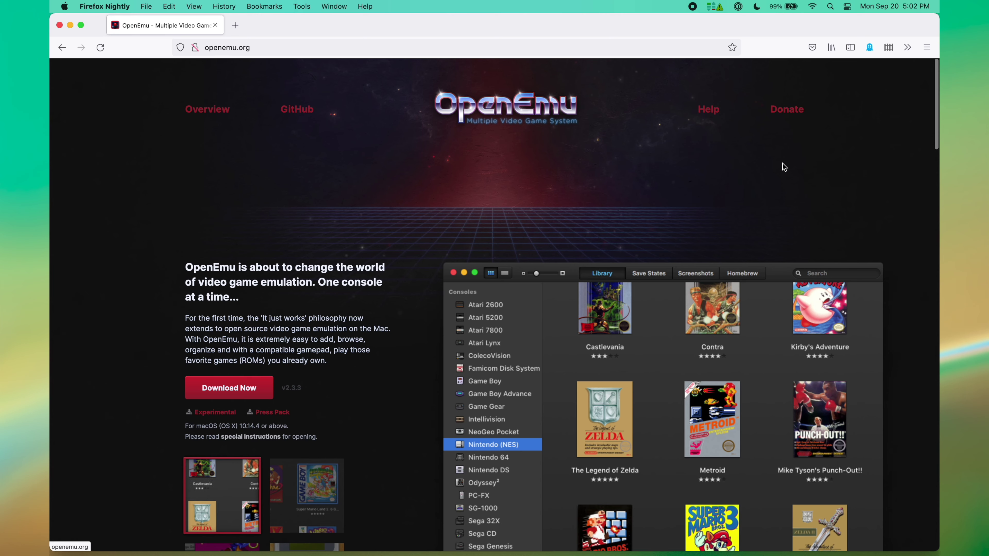
pyautogui.click(229, 418)
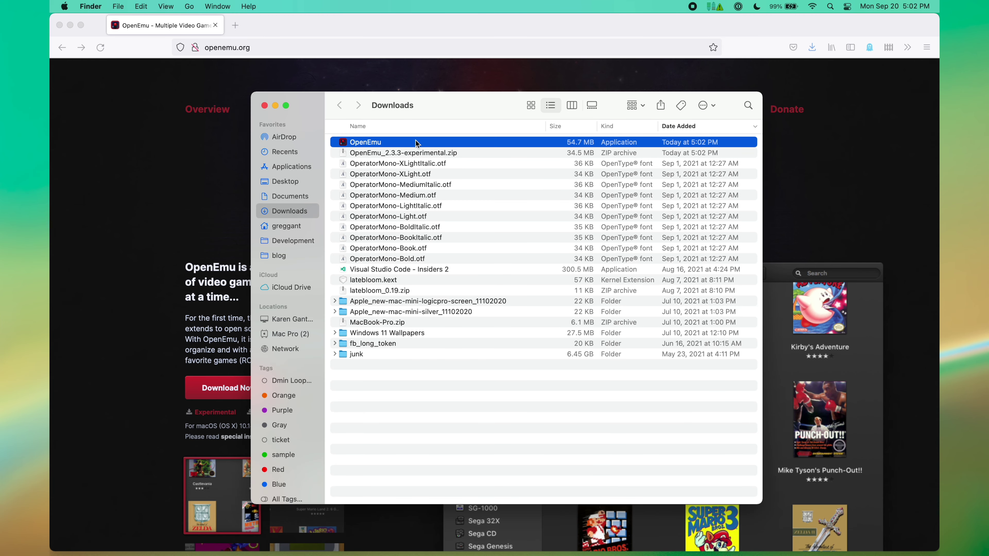
# Step: Launch OpenEmu from the Downloads folder, overriding the unverified-developer block, and let it move itself to the Applications folder
pyautogui.doubleClick(365, 144)
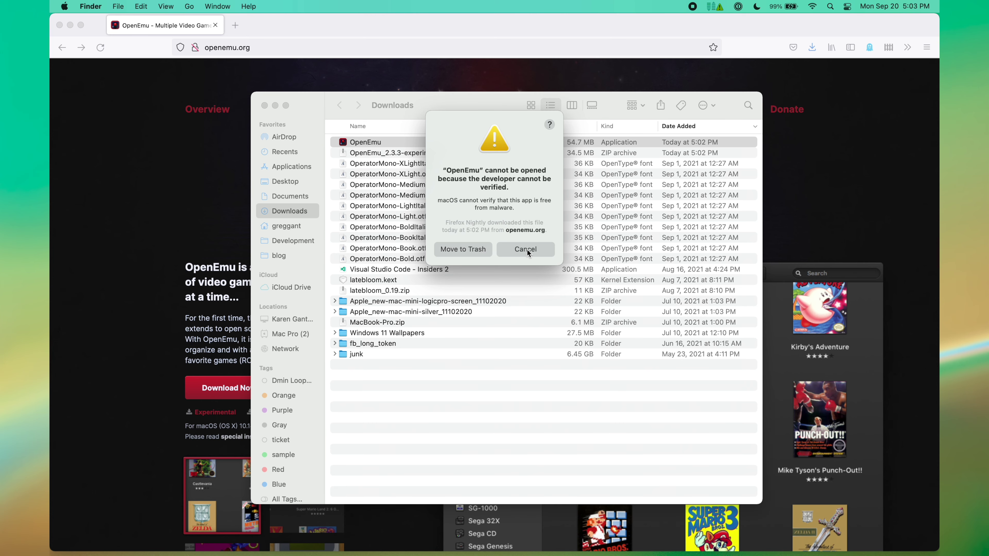
pyautogui.click(528, 253)
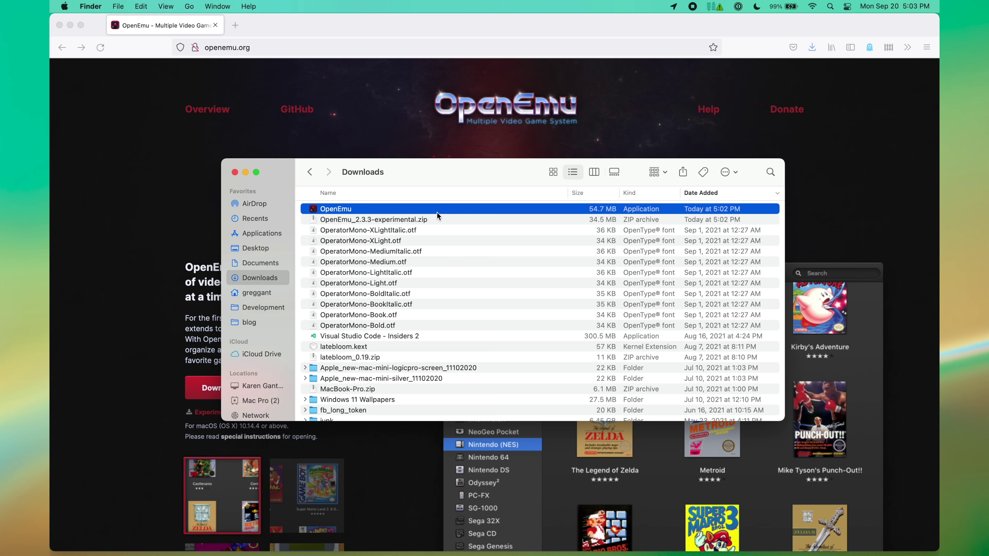
pyautogui.rightClick(438, 216)
pyautogui.click(463, 217)
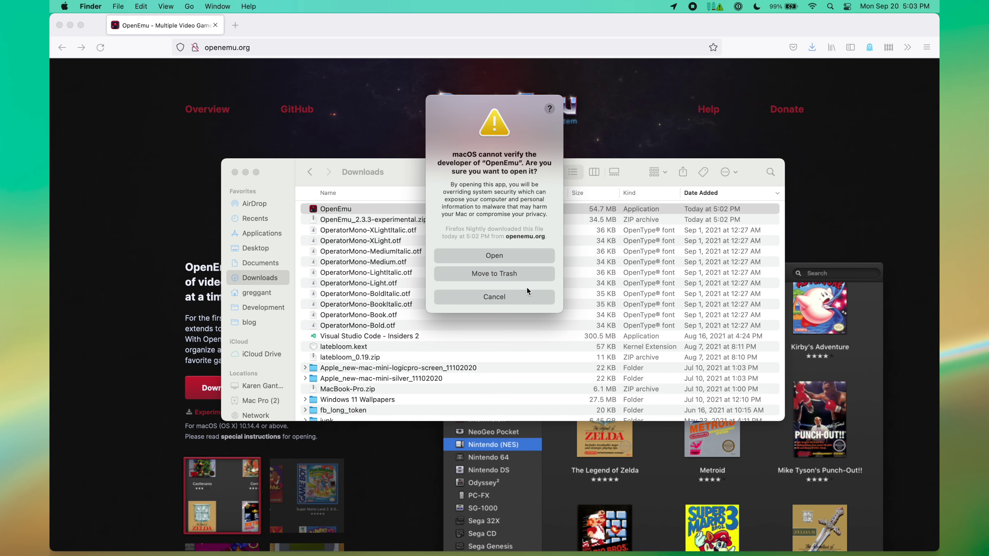
pyautogui.click(528, 255)
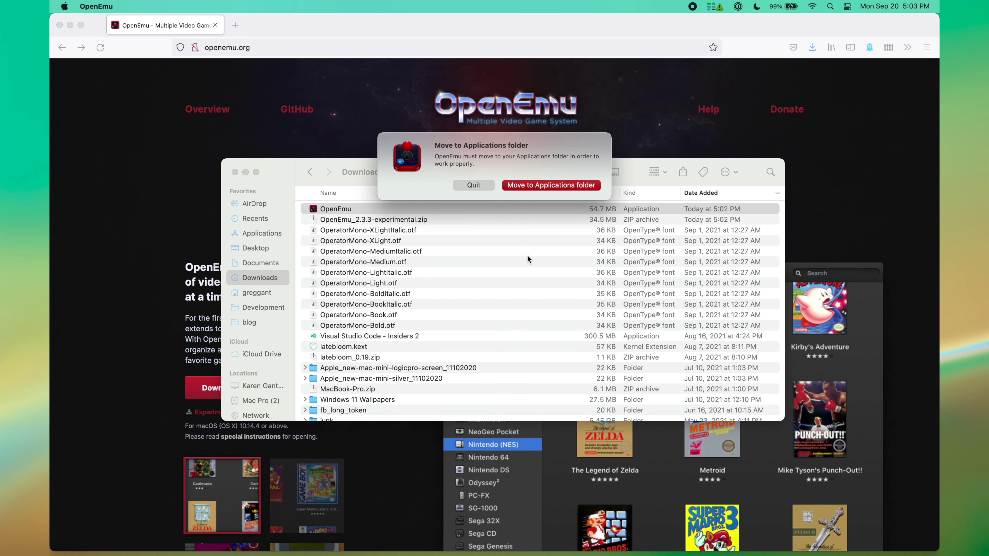
pyautogui.click(558, 185)
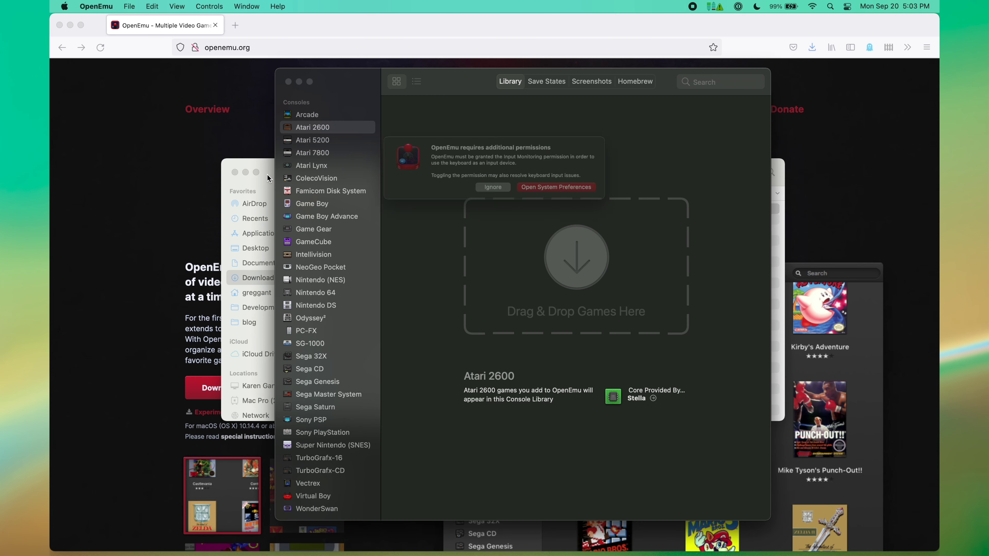
# Step: Unlock the privacy settings, grant OpenEmu the Input Monitoring permission, and quit and reopen it
pyautogui.click(577, 192)
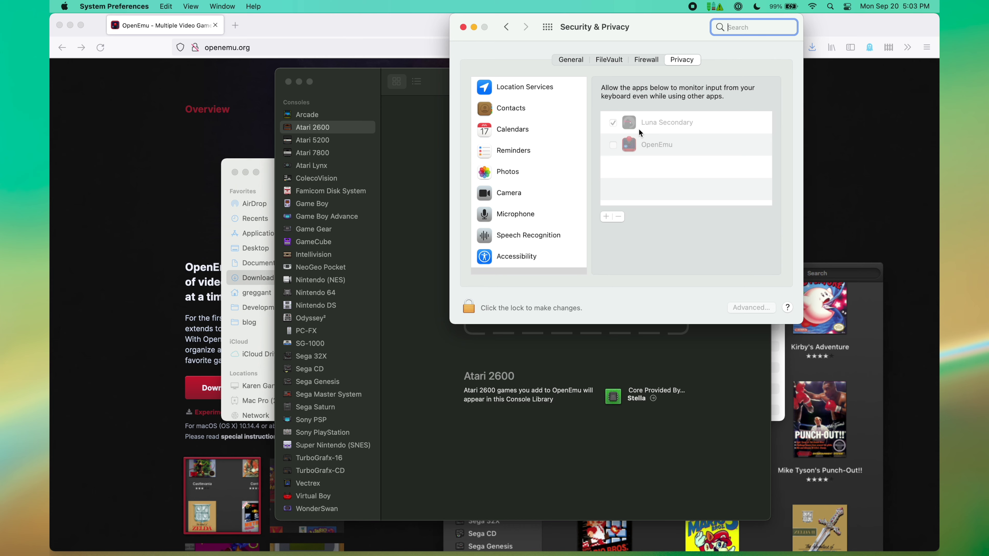
pyautogui.click(675, 134)
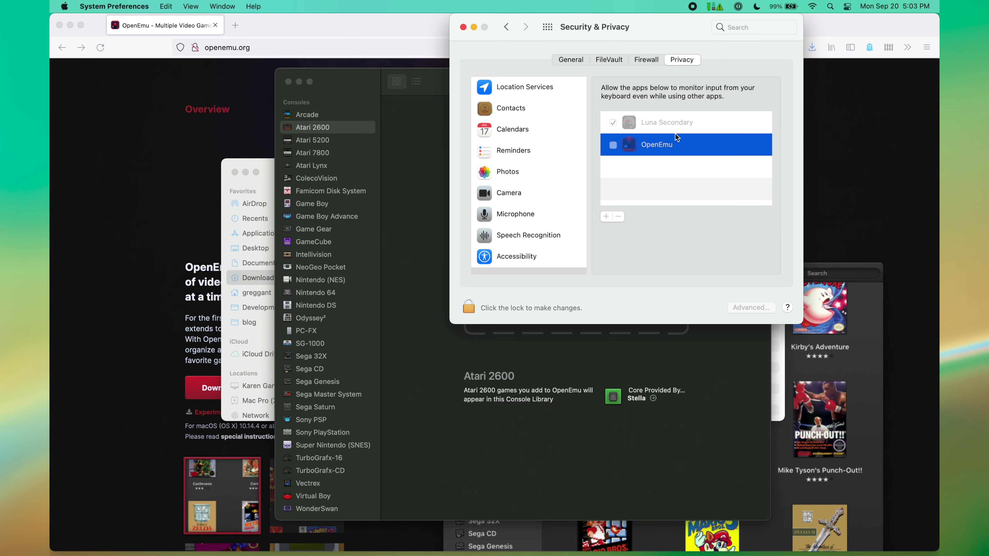
pyautogui.click(469, 303)
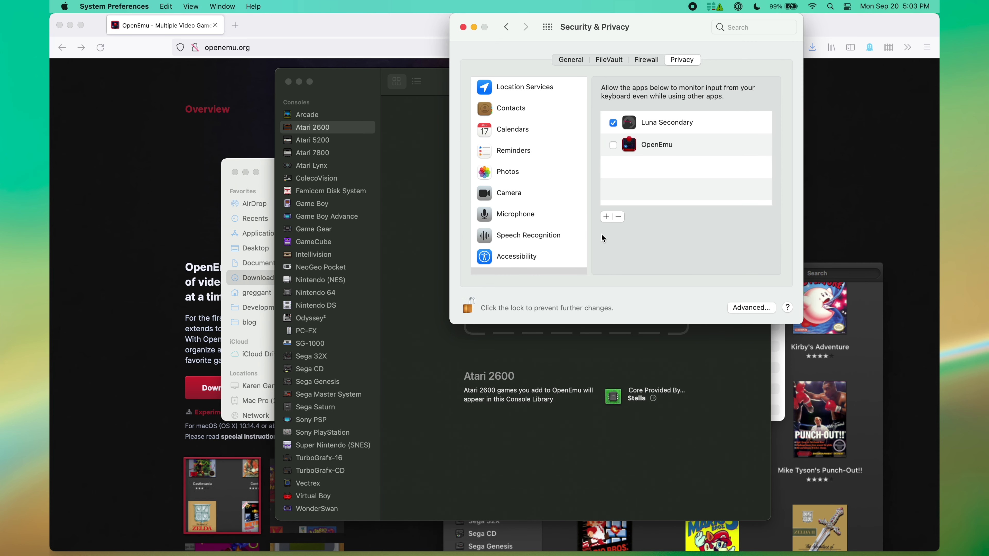
pyautogui.click(613, 145)
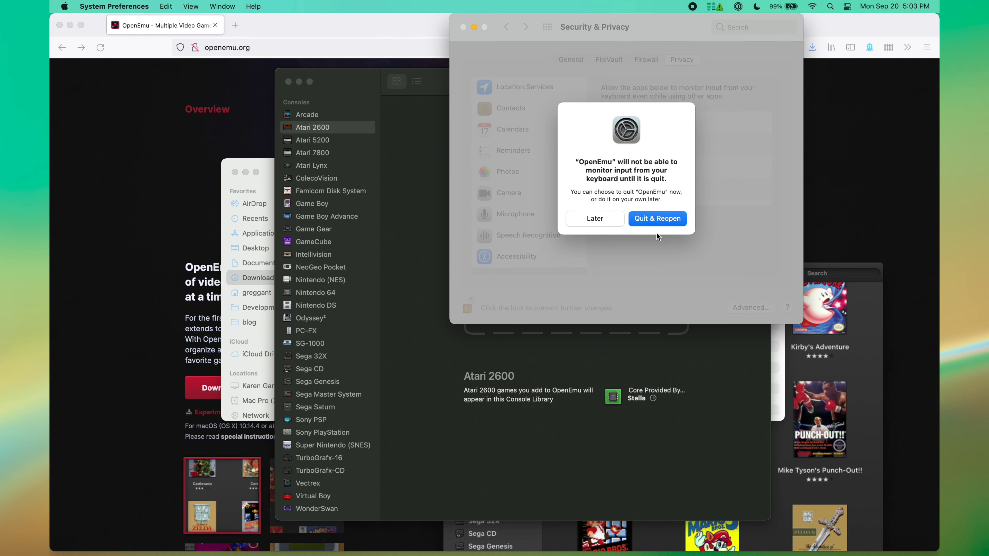
pyautogui.click(658, 216)
# Step: Install the MAME core from the Cores preferences of OpenEmu
pyautogui.click(96, 6)
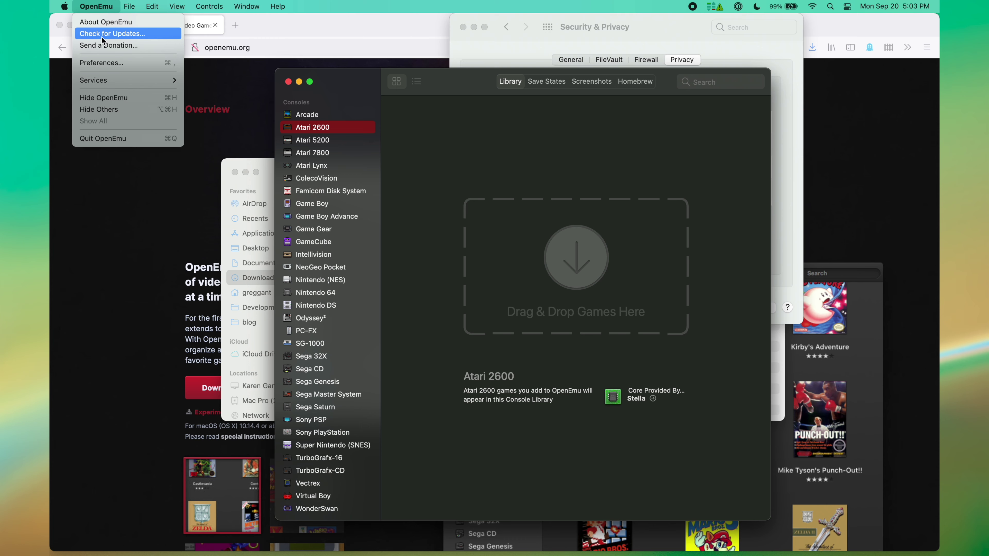
pyautogui.click(102, 64)
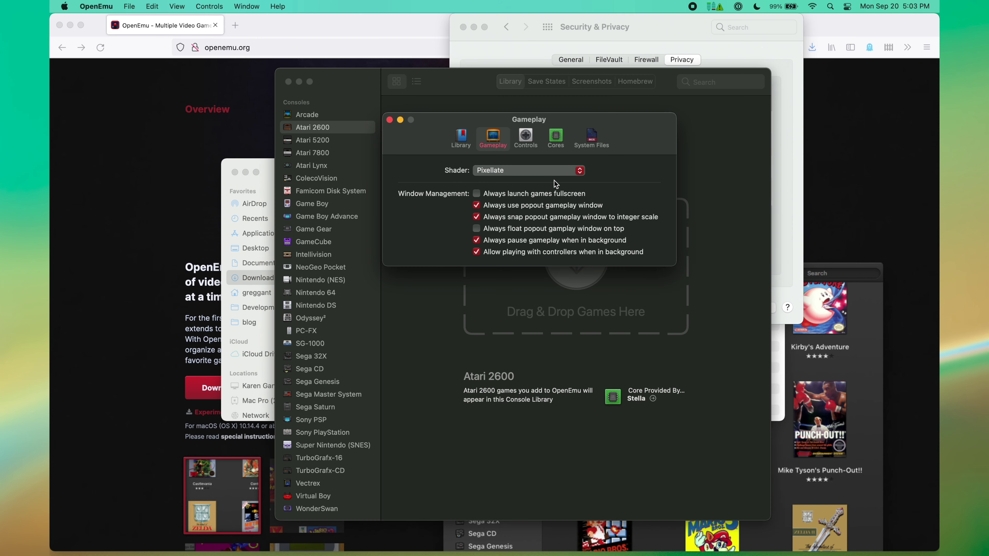
pyautogui.click(557, 140)
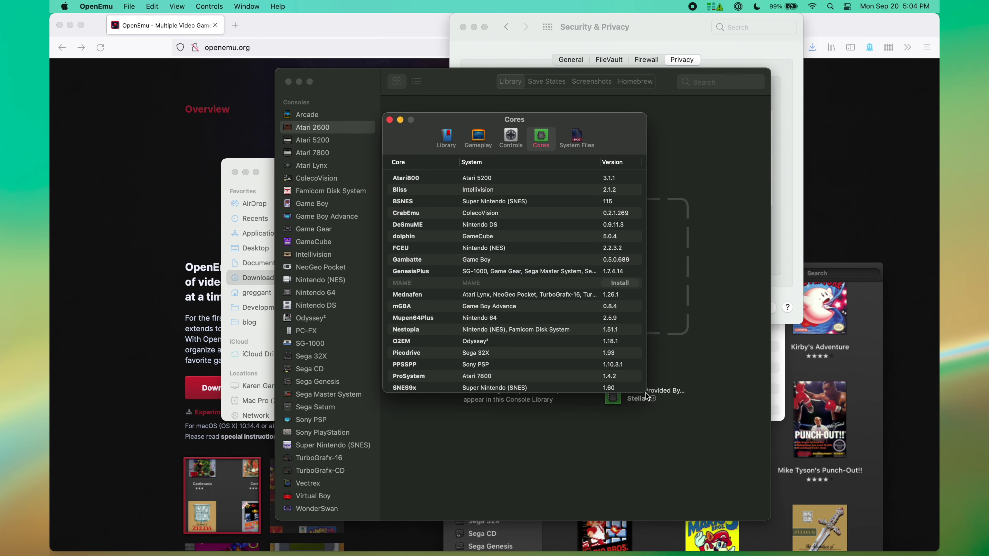
pyautogui.scroll(-2, 638, 390)
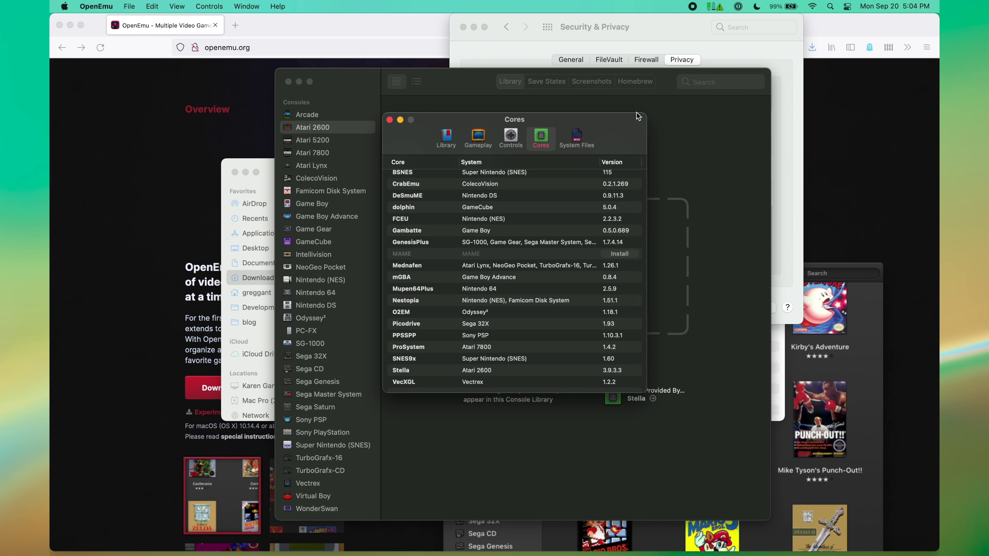
pyautogui.moveTo(644, 115); pyautogui.dragTo(649, 109)
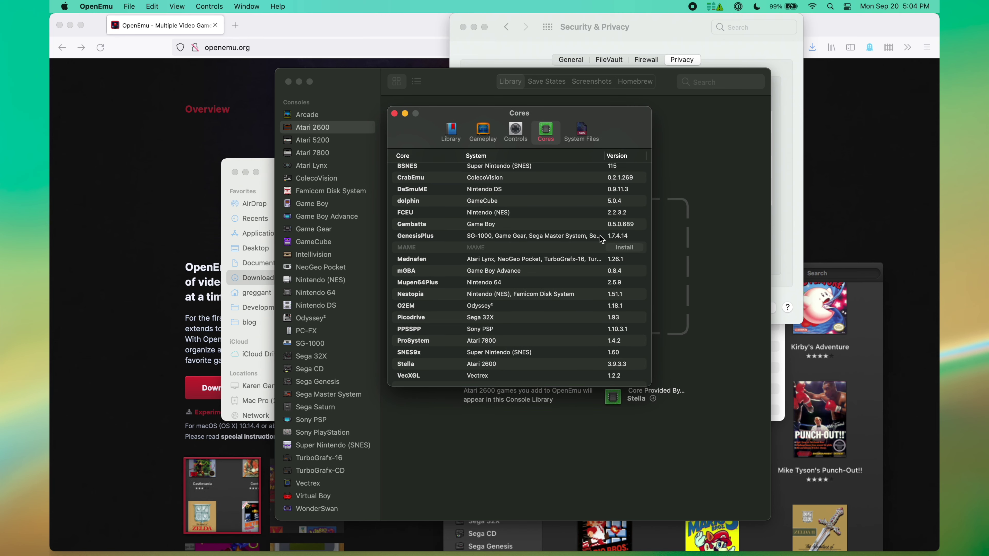
pyautogui.click(623, 250)
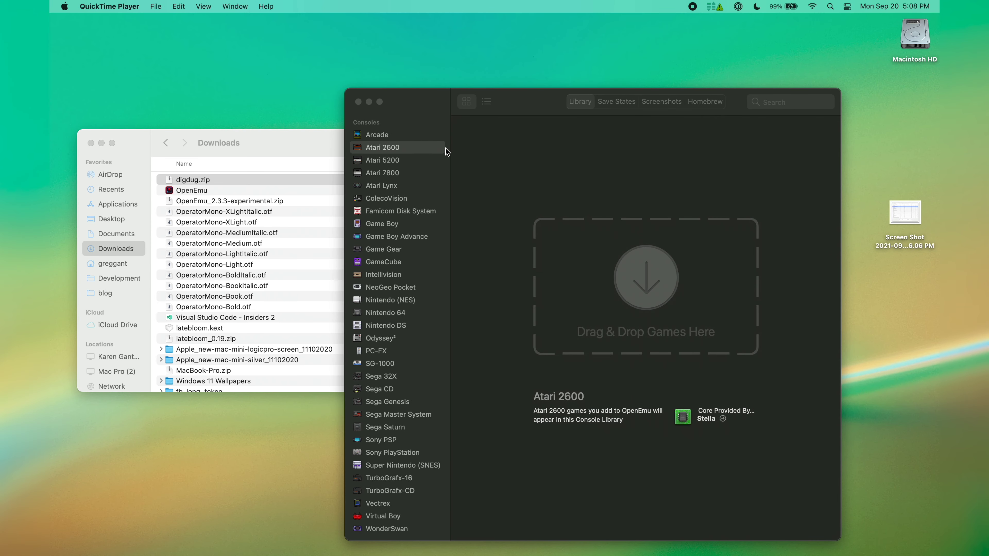
# Step: Add digdug.zip from the Downloads folder to the Arcade library
pyautogui.click(528, 100)
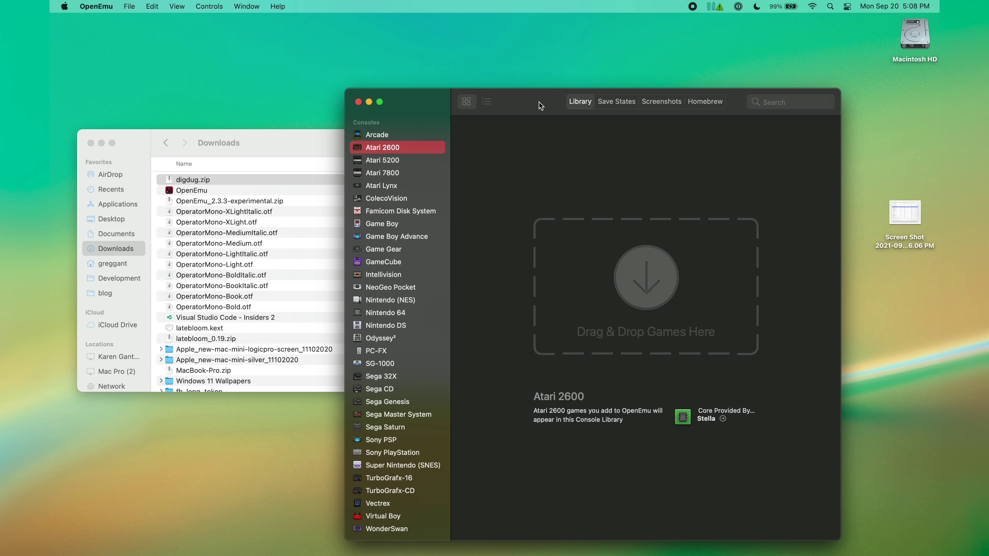
pyautogui.click(391, 137)
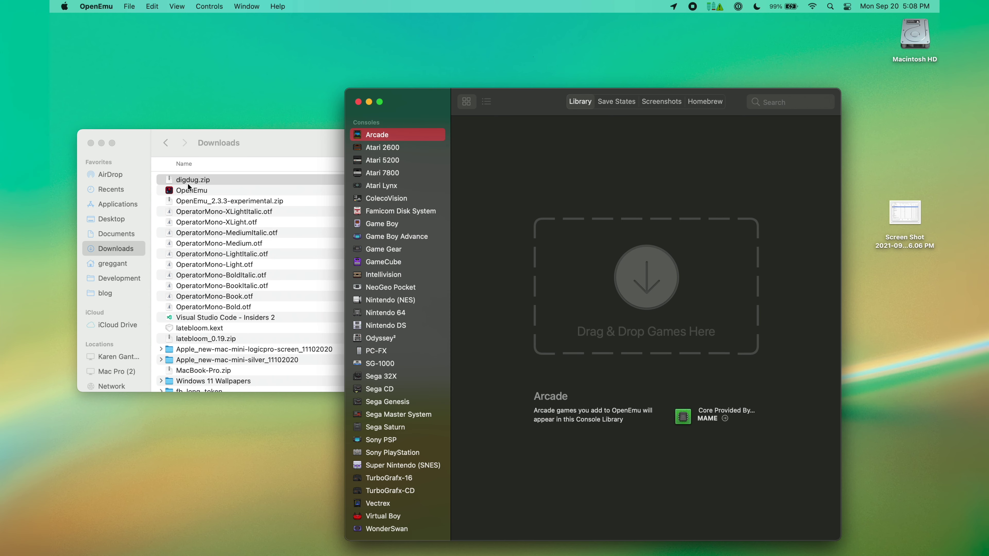
pyautogui.moveTo(189, 181); pyautogui.dragTo(588, 267)
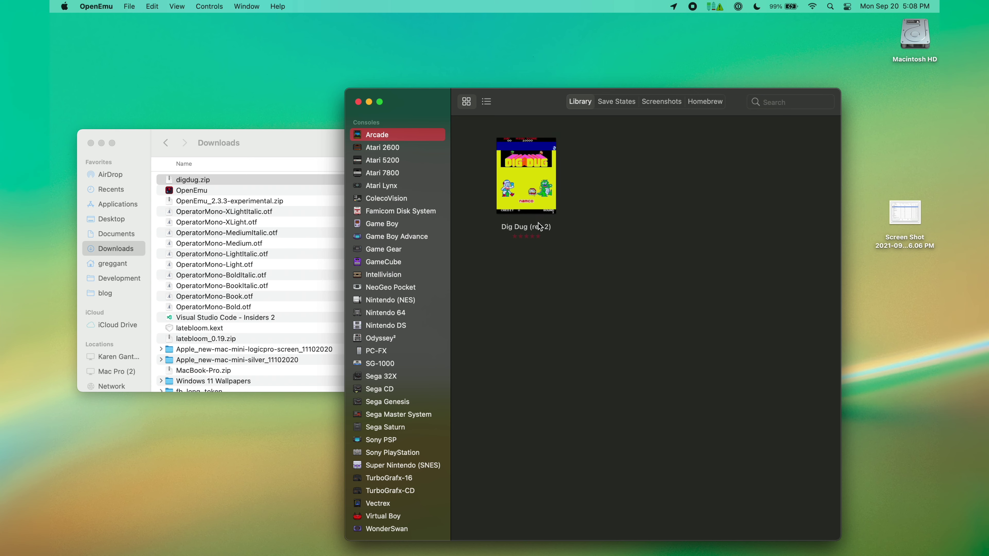
# Step: Start playing Dig Dug (rev 2) from the Arcade library
pyautogui.click(534, 211)
pyautogui.rightClick(522, 183)
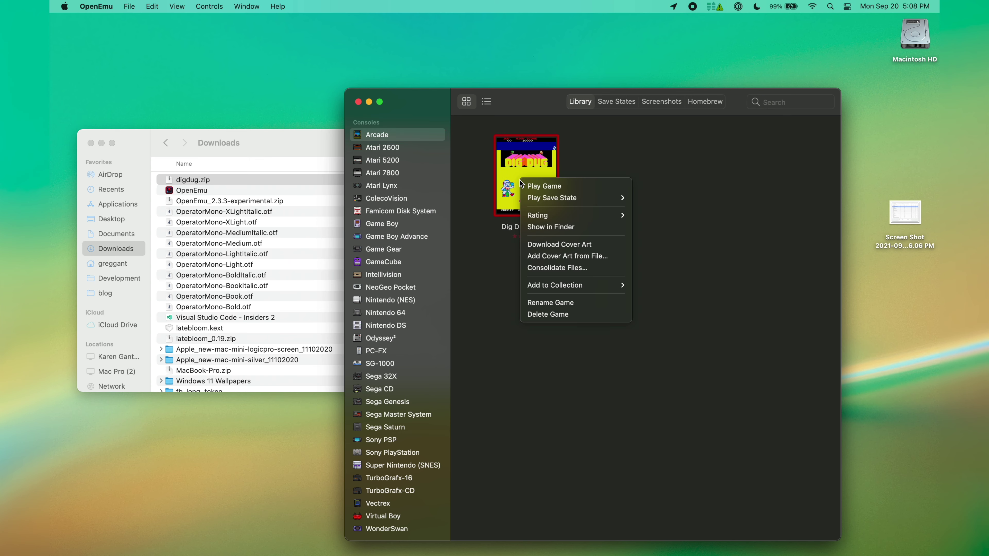
pyautogui.click(534, 186)
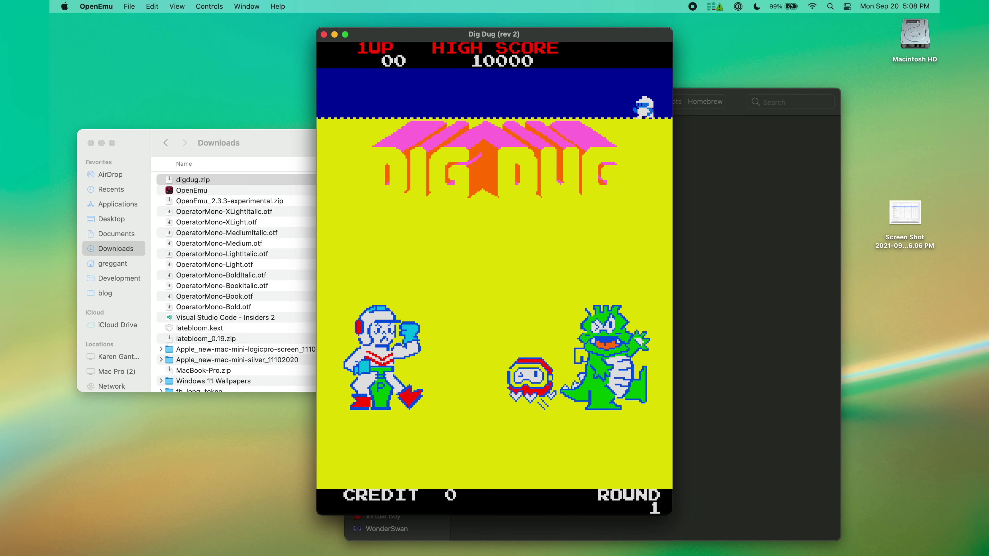
# Step: Open the Controls preferences and choose the system whose gameplay button mapping is to show
pyautogui.click(96, 6)
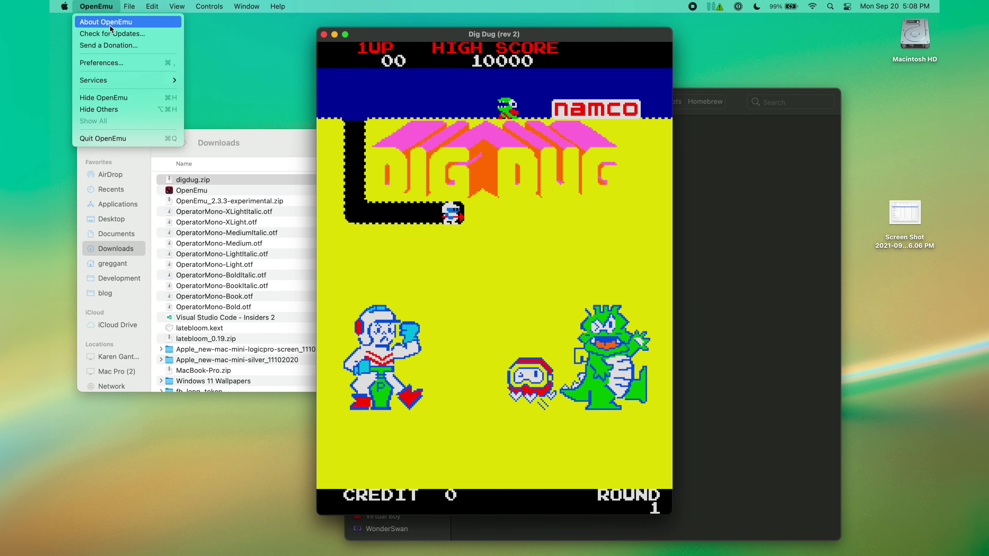
pyautogui.click(102, 63)
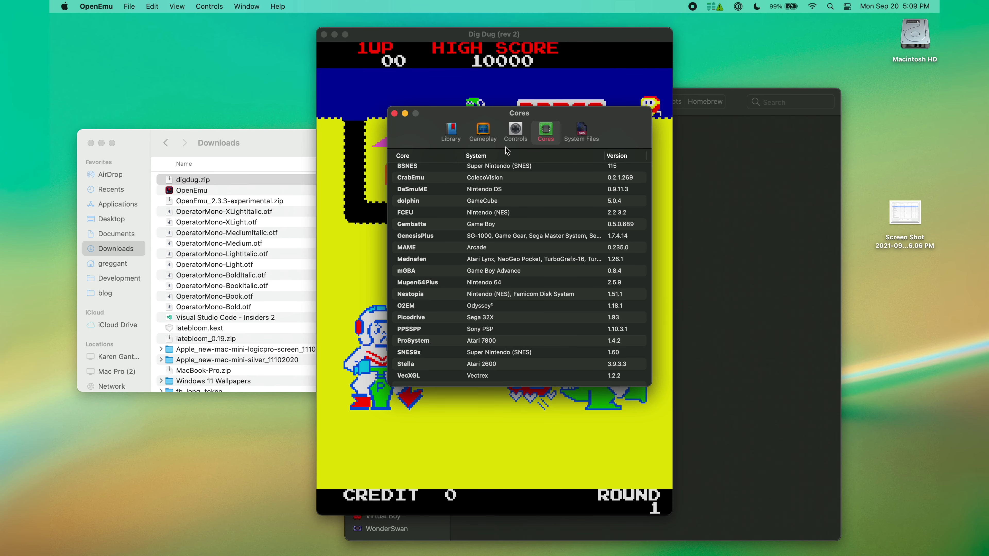
pyautogui.click(515, 132)
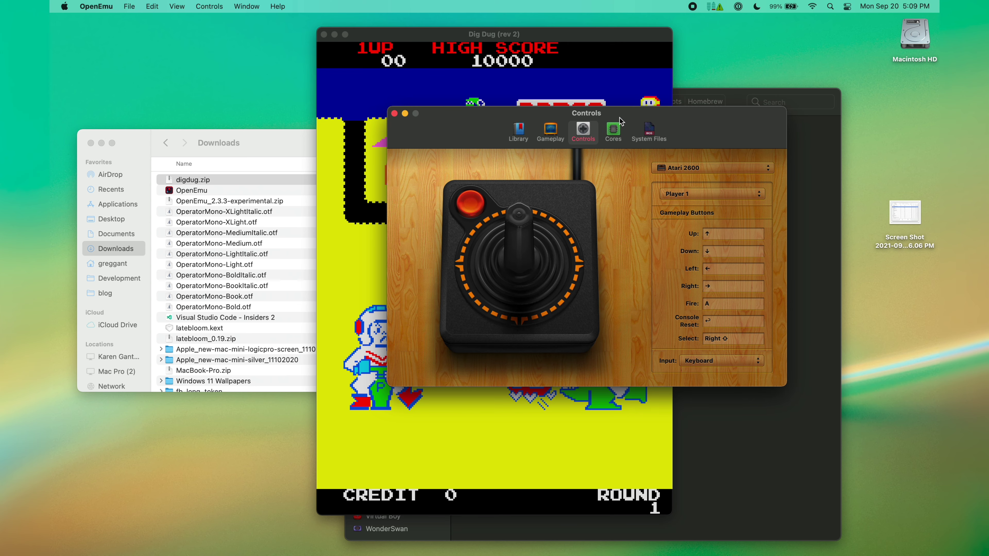
pyautogui.click(731, 168)
pyautogui.click(728, 158)
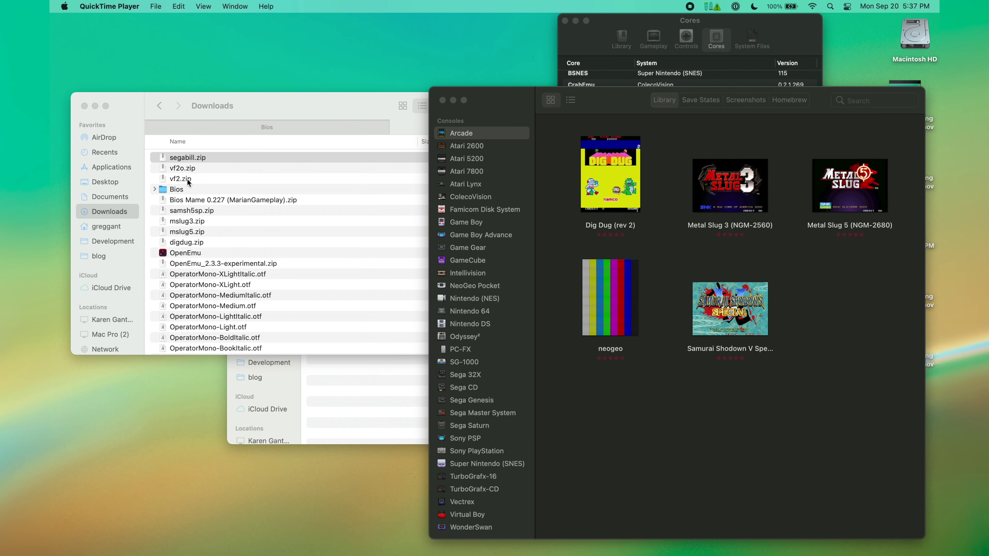
# Step: Add vf2.zip from the Downloads folder to the Arcade library
pyautogui.click(189, 183)
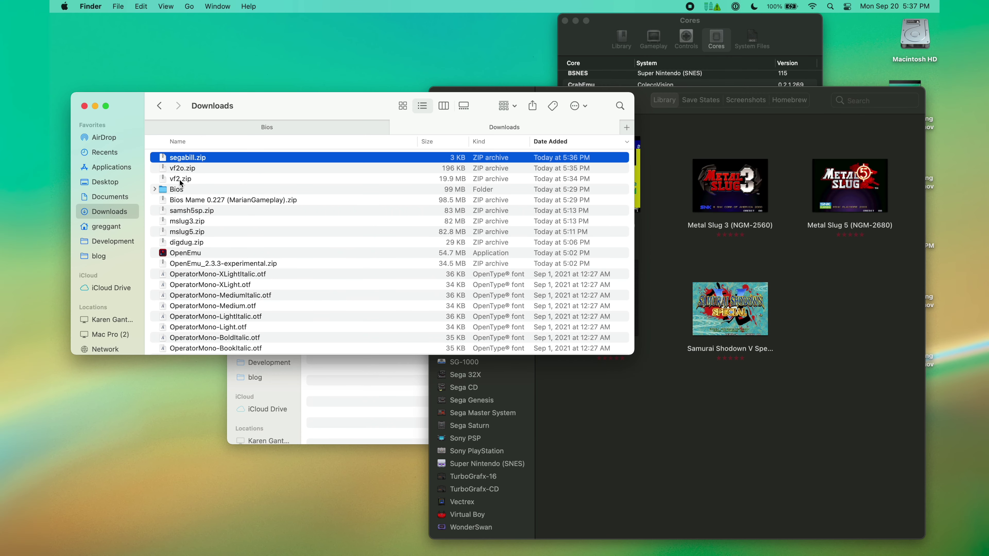
pyautogui.moveTo(183, 179); pyautogui.dragTo(727, 397)
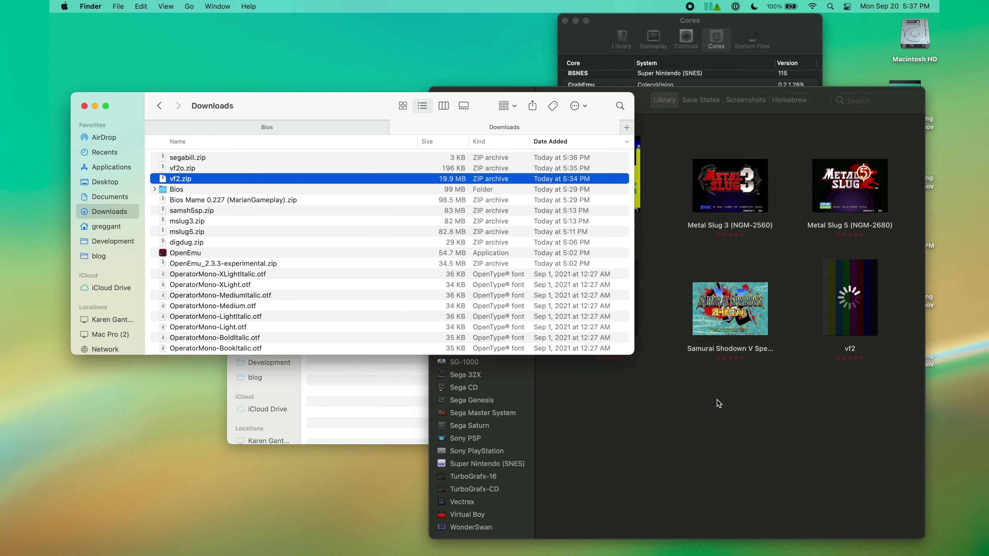
pyautogui.click(720, 419)
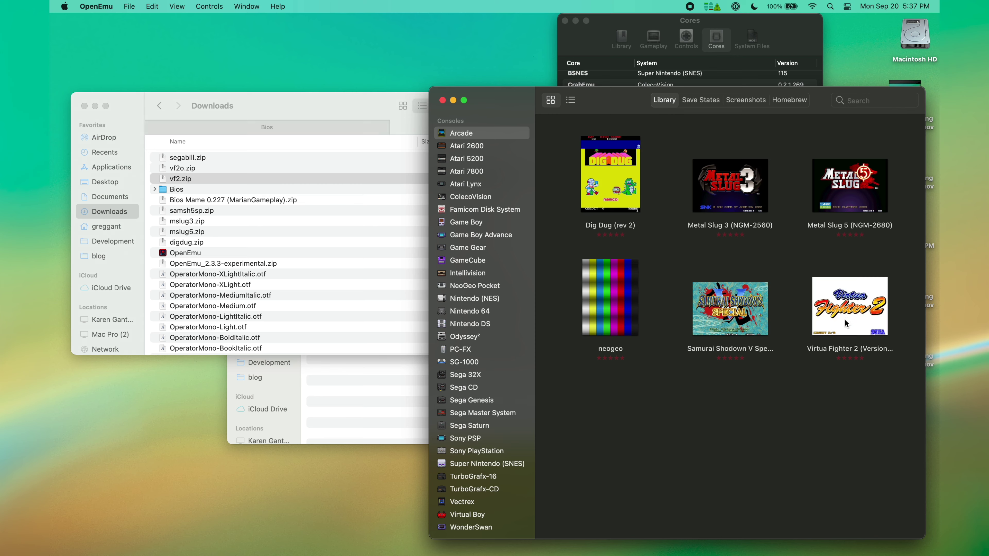
# Step: Try to launch Virtua Fighter 2, check which ROM file it requires, and dismiss the alert
pyautogui.doubleClick(854, 301)
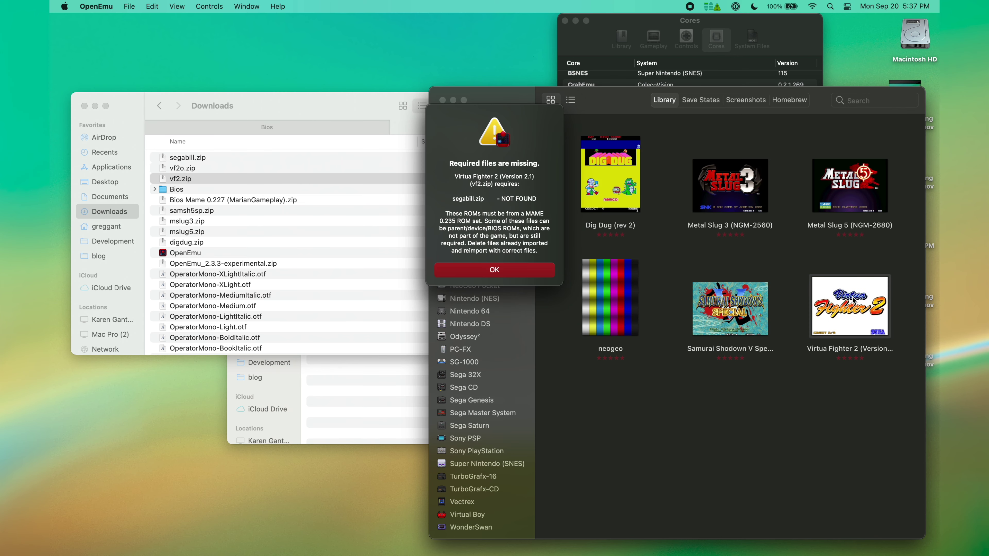
pyautogui.tripleClick(470, 200)
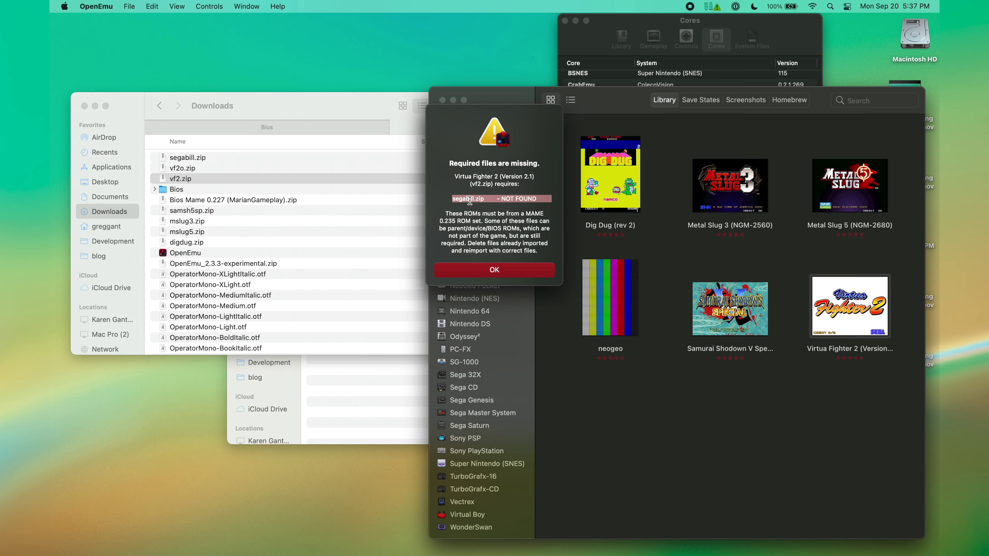
pyautogui.click(522, 270)
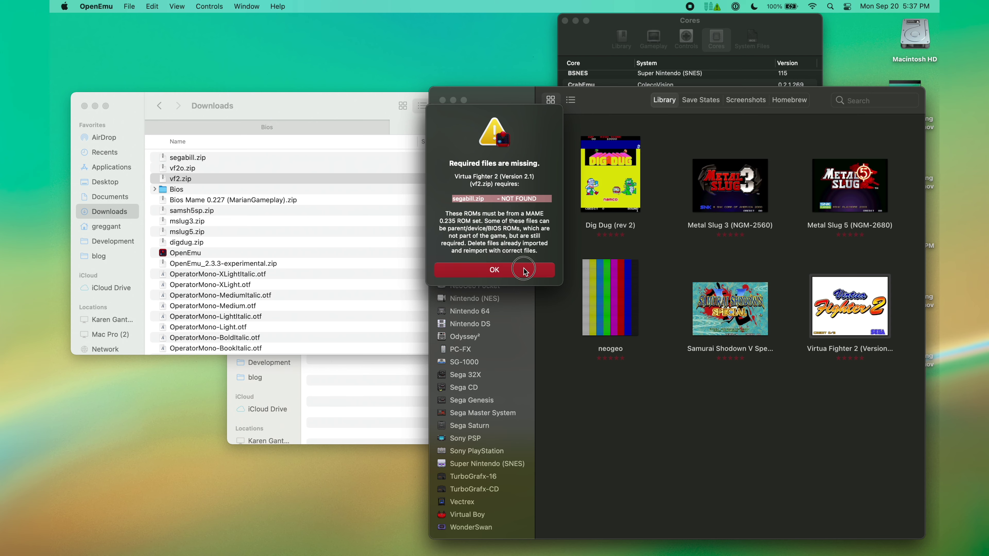
# Step: Add segabill.zip from the Downloads folder to the Arcade library and launch Virtua Fighter 2
pyautogui.click(187, 163)
pyautogui.moveTo(187, 163); pyautogui.dragTo(565, 391)
pyautogui.click(783, 440)
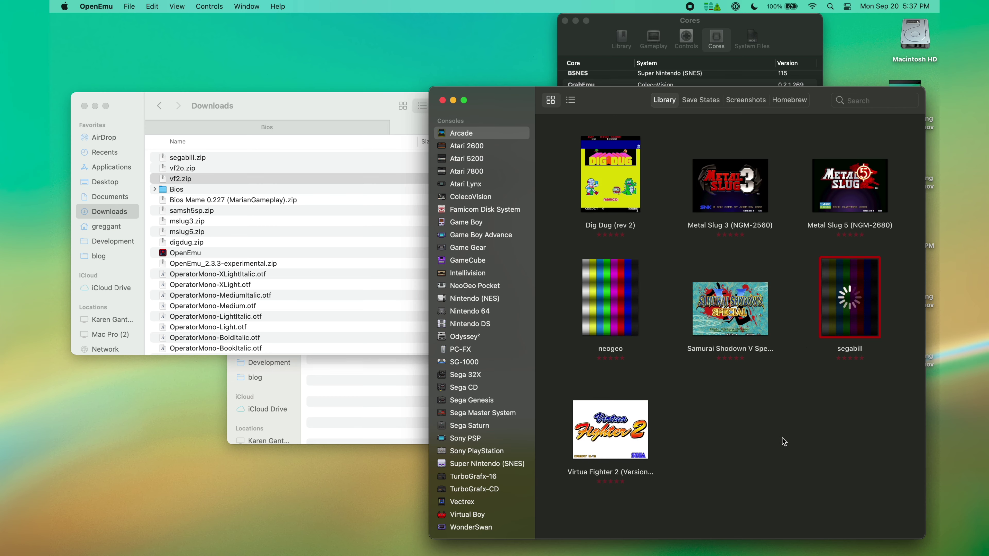
pyautogui.click(639, 444)
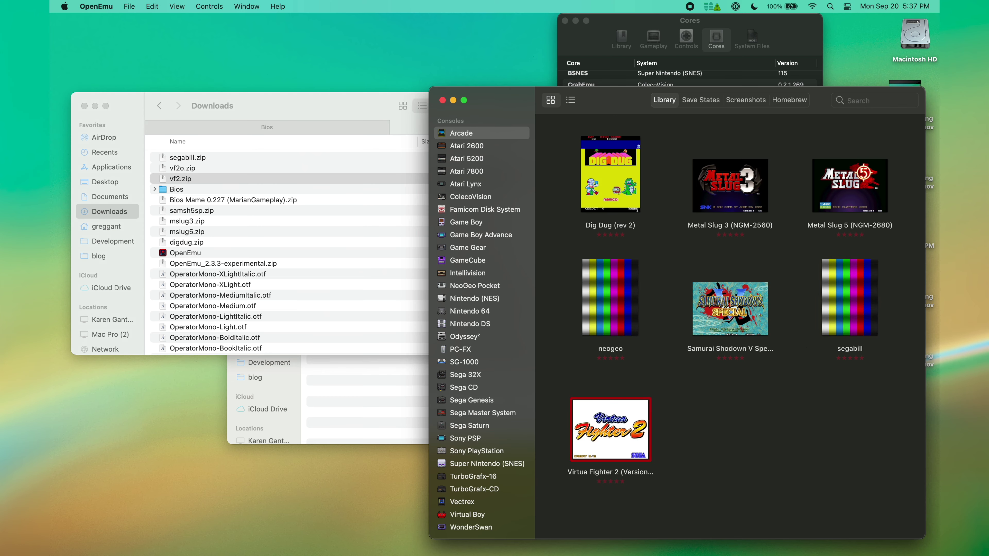
pyautogui.press('Return')
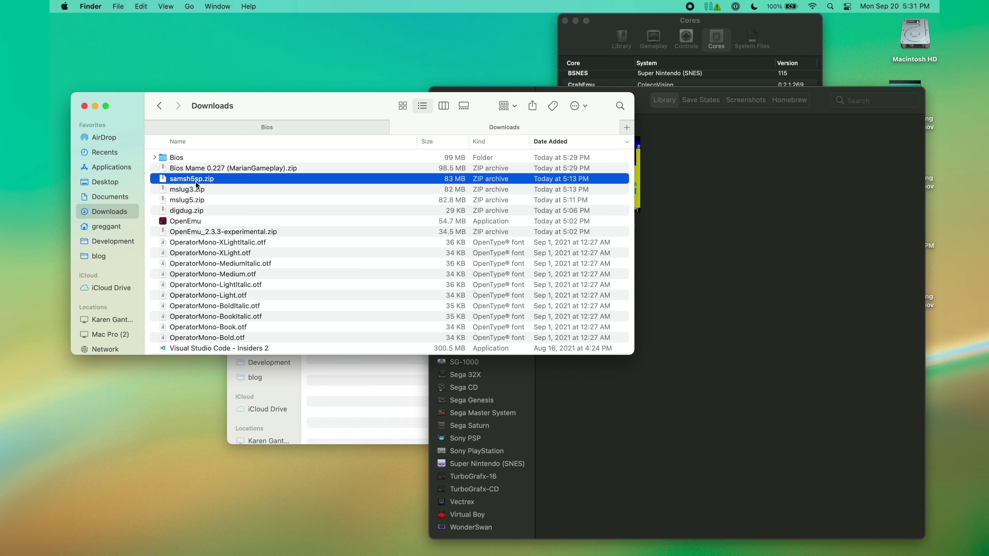
# Step: Add samsh5sp.zip, mslug3.zip and mslug5.zip from the Downloads folder to the Arcade library
pyautogui.keyDown('shift'); pyautogui.click(197, 190); pyautogui.keyUp('shift')
pyautogui.keyDown('shift'); pyautogui.click(199, 202); pyautogui.keyUp('shift')
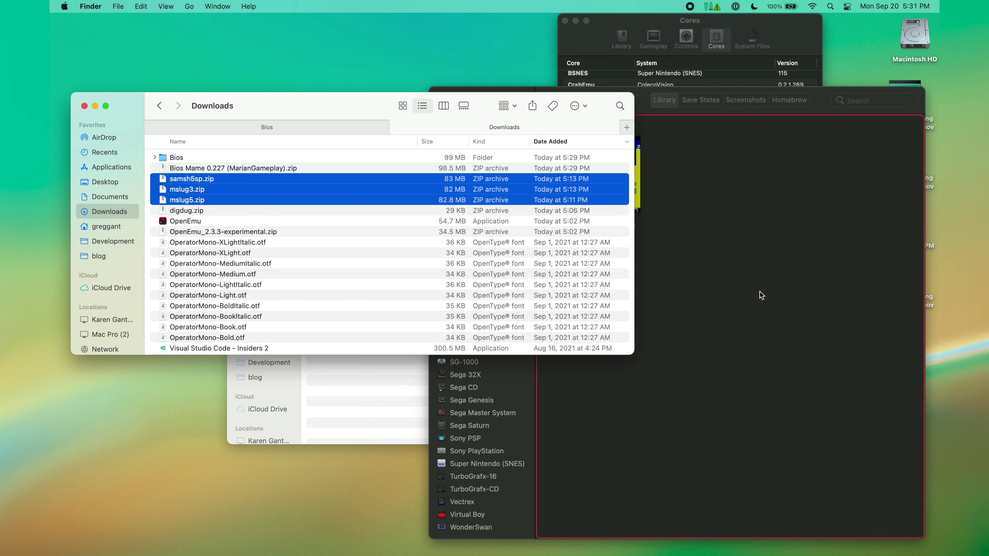
pyautogui.click(644, 99)
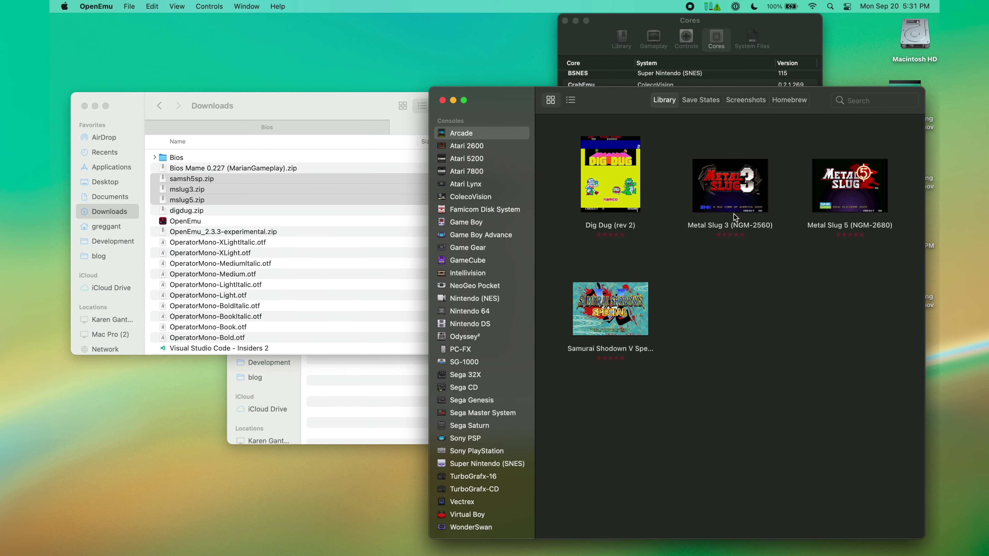
# Step: Try to launch Metal Slug 3, check which ROM file it requires, and dismiss the alert
pyautogui.click(735, 190)
pyautogui.doubleClick(735, 190)
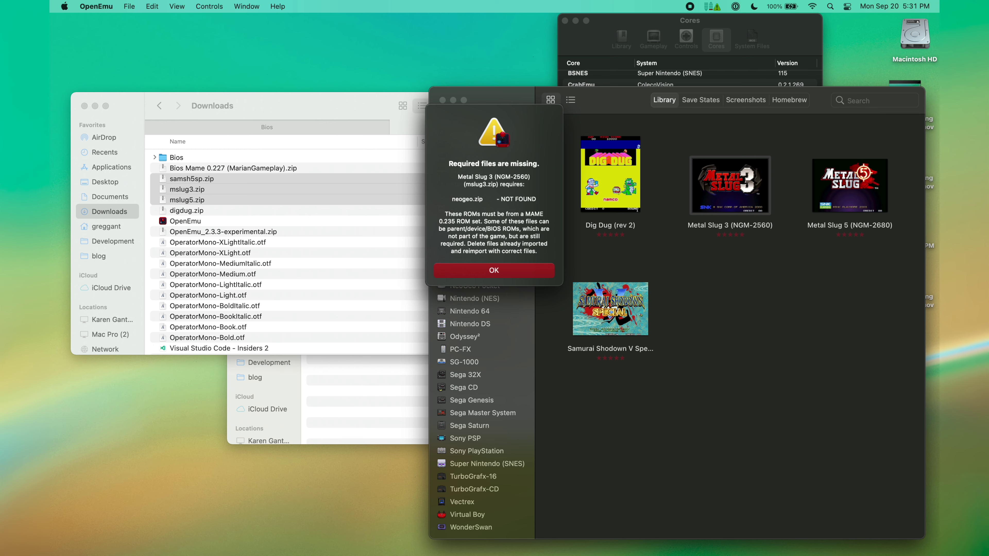
pyautogui.click(547, 270)
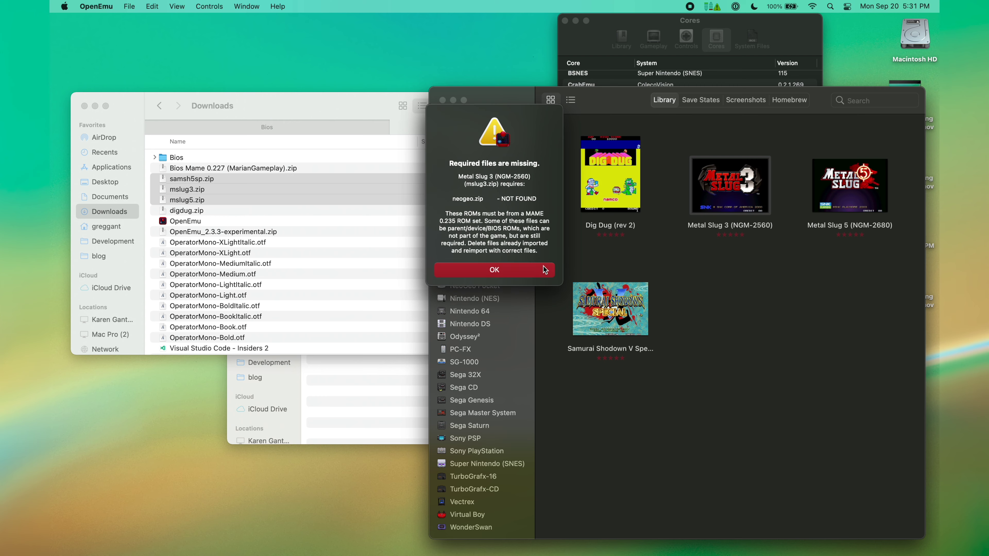
# Step: Find neogeo.zip in the Bios folder and add it to the Arcade library
pyautogui.click(216, 159)
pyautogui.click(328, 131)
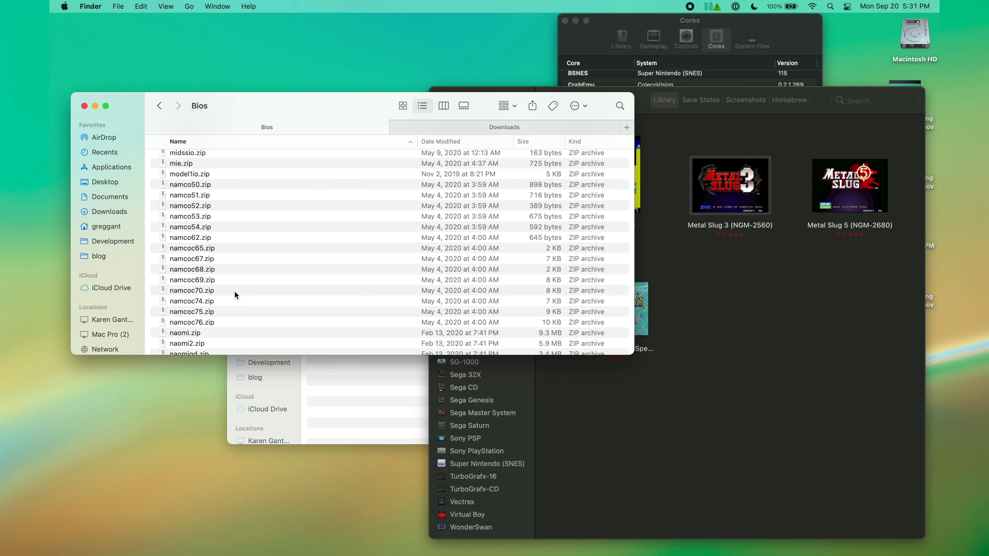
pyautogui.write('neogeo')
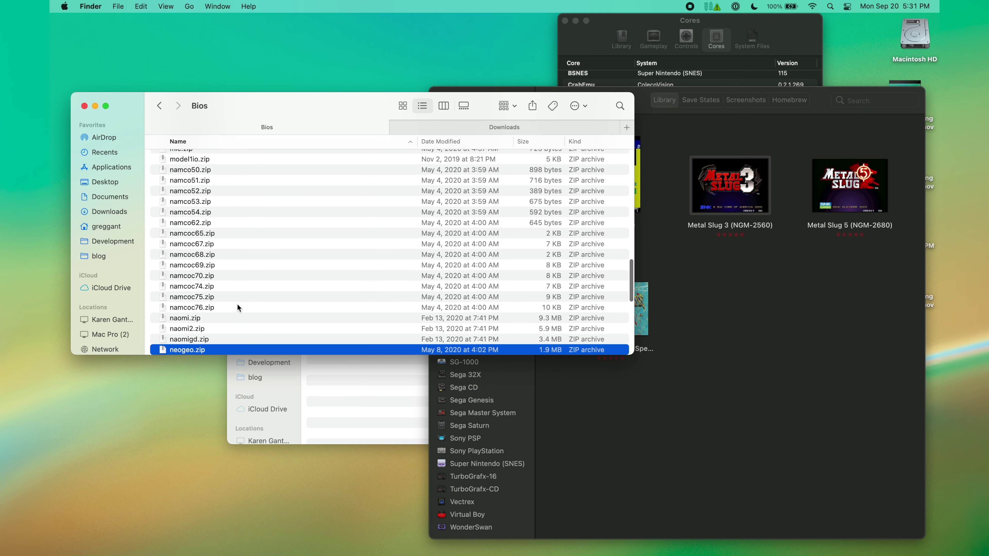
pyautogui.click(202, 350)
pyautogui.moveTo(201, 350); pyautogui.dragTo(840, 350)
pyautogui.click(841, 352)
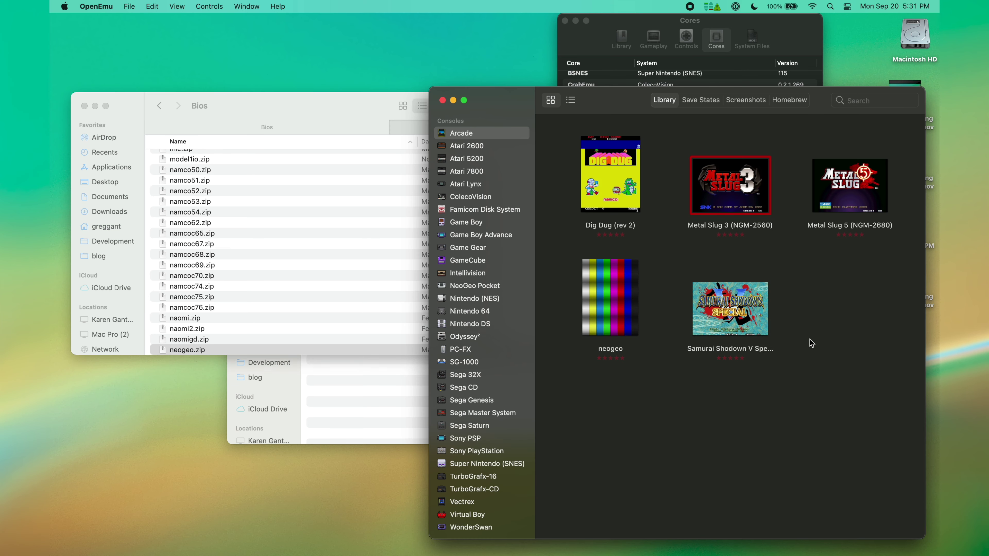
# Step: Launch Metal Slug 3 (NGM-2560) from the Arcade library
pyautogui.click(629, 325)
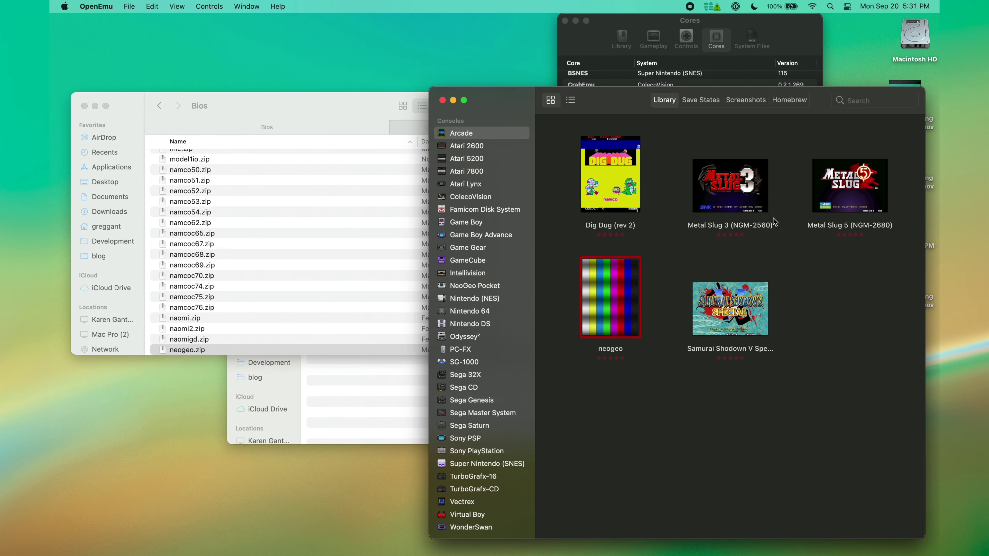
pyautogui.click(736, 197)
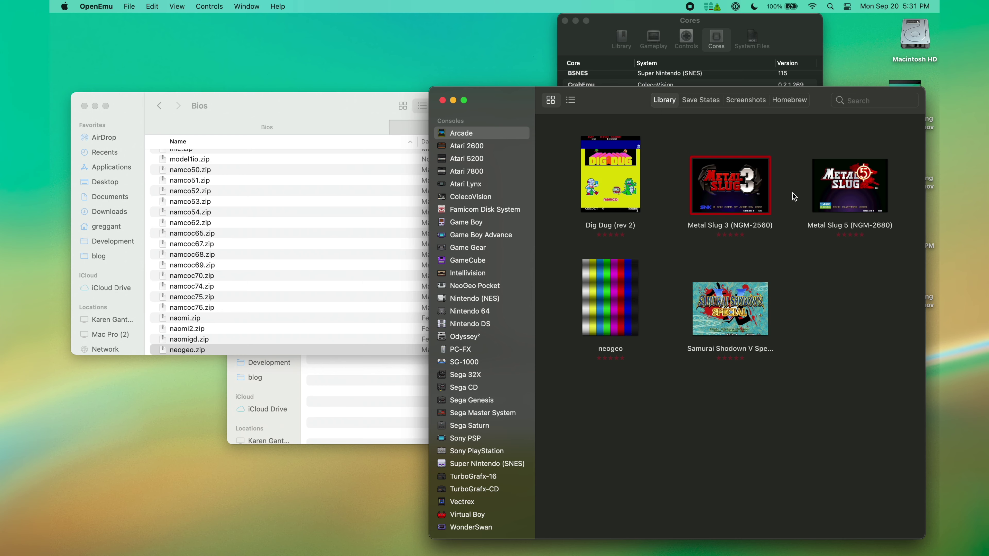
pyautogui.doubleClick(750, 194)
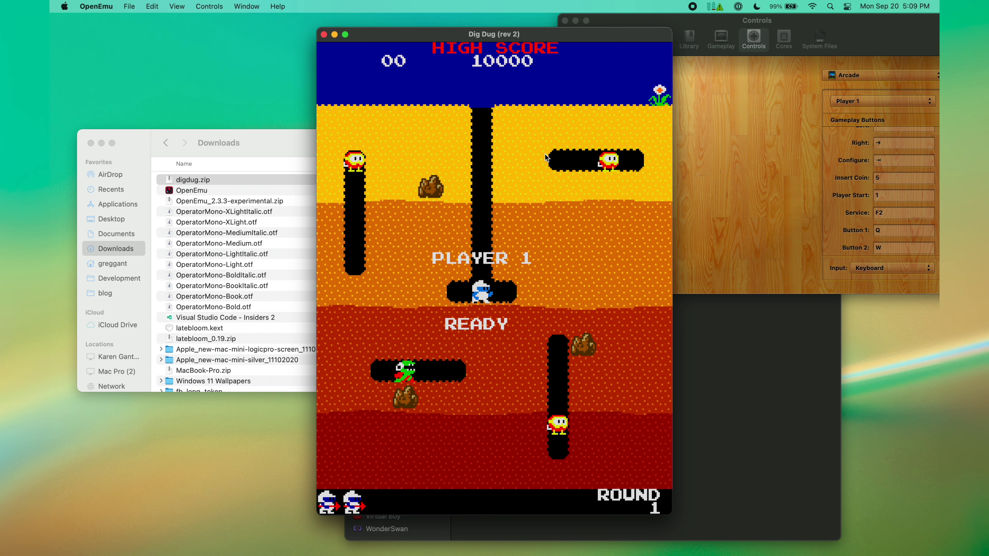
# Step: Tunnel left and up toward the enemy in Dig Dug, opening and closing the MAME machine menu on the way
pyautogui.press('Left')
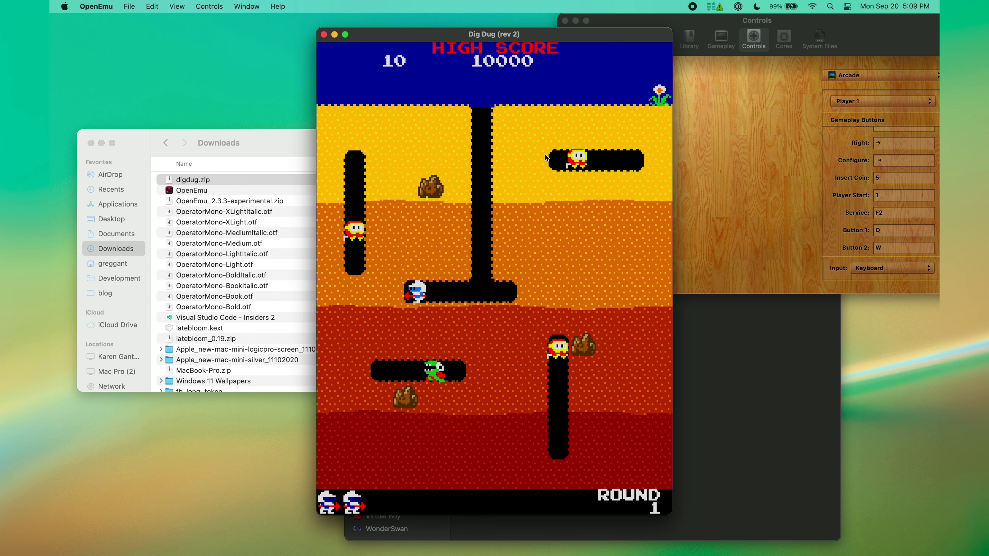
pyautogui.press('Up')
pyautogui.press('Tab')
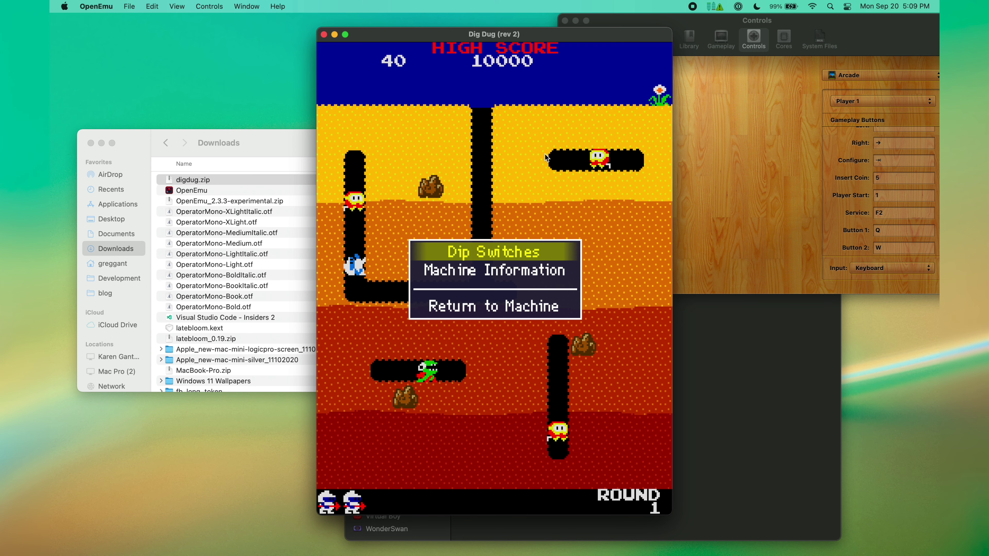
pyautogui.press('Return')
pyautogui.press('Tab')
pyautogui.moveTo(536, 161)
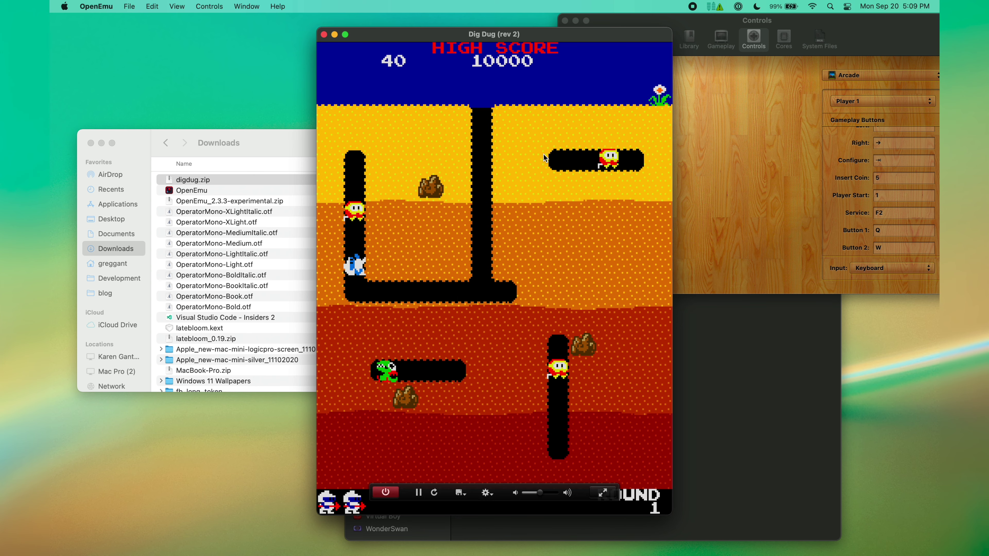
# Step: Inflate the enemy above with the pump in Dig Dug, and dig down and right toward the green enemy
pyautogui.press('q')
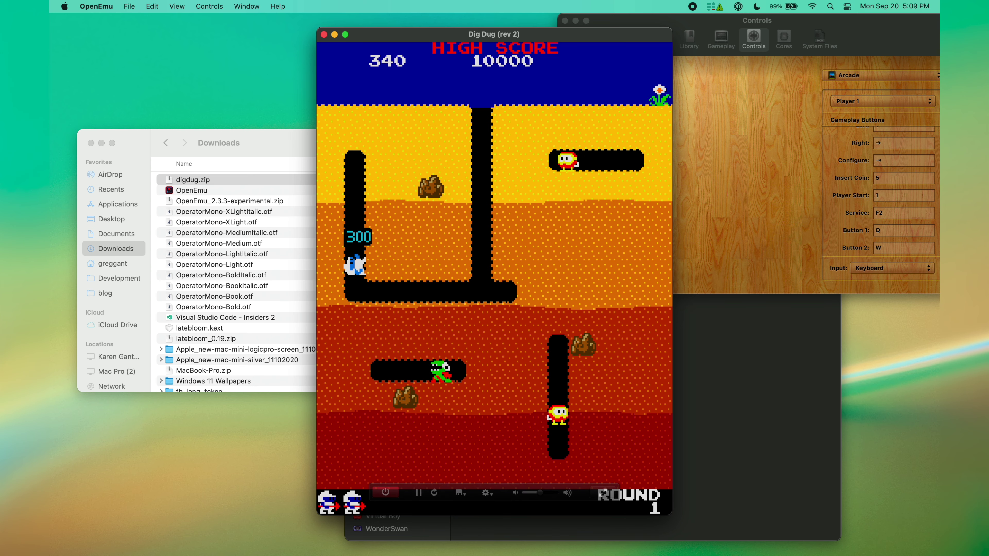
pyautogui.press('Down')
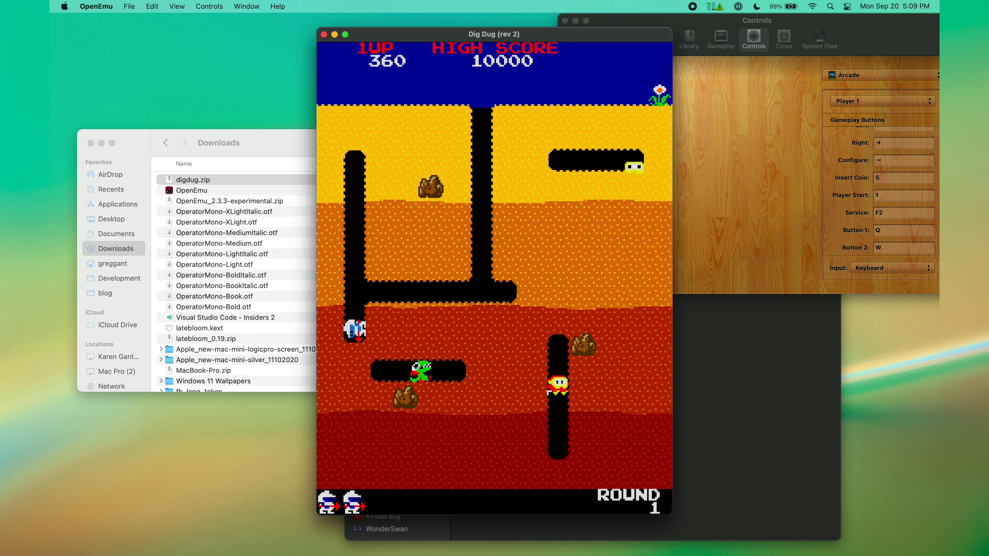
pyautogui.press('Right')
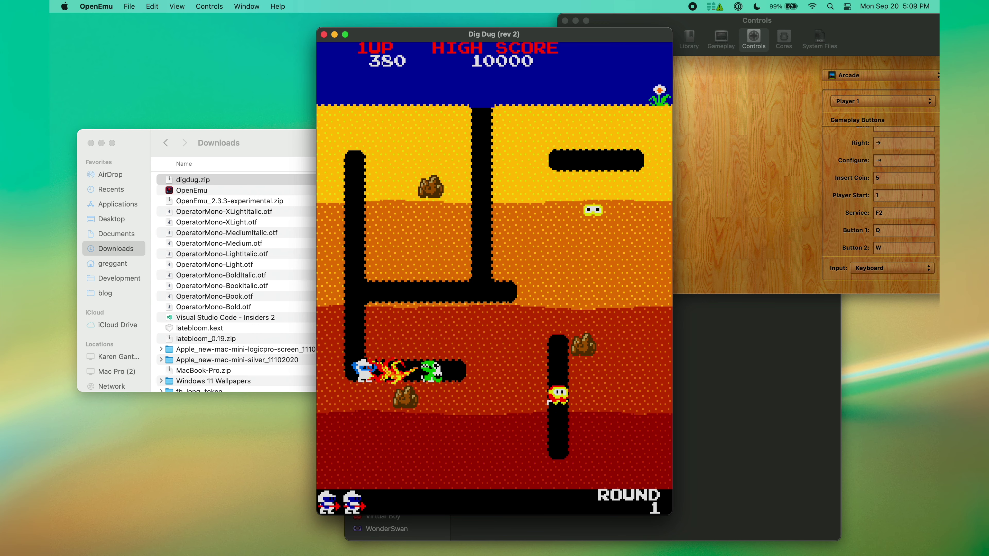
pyautogui.moveTo(346, 27)
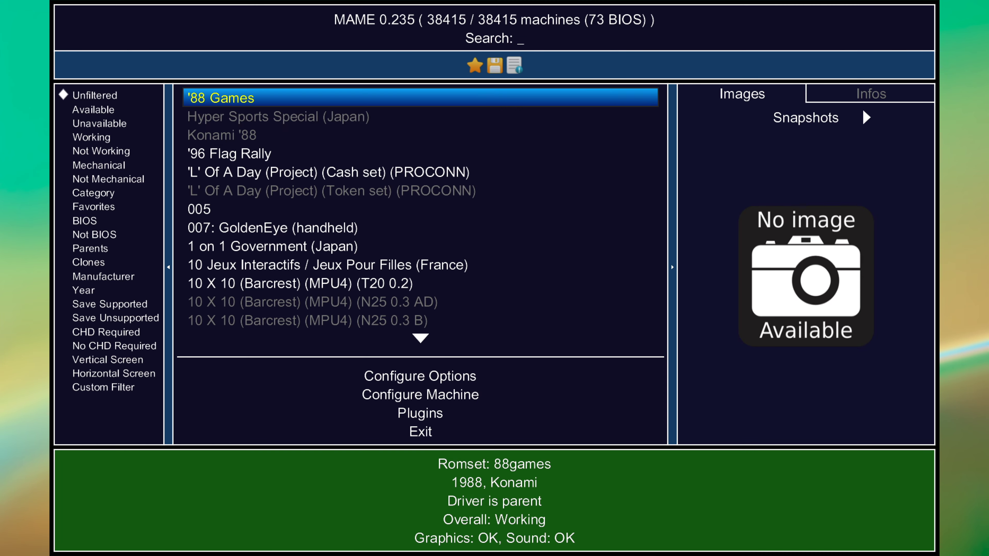
# Step: Browse the unfiltered MAME 0.235 machine list from '88 Games down past the 10 X 10 (Barcrest) entries
pyautogui.press('Down')
pyautogui.press('Down')
pyautogui.press('Down')
pyautogui.press('Down')
pyautogui.press('Down')
pyautogui.press('Down')
pyautogui.press('Down')
pyautogui.press('Down')
pyautogui.press('Down')
pyautogui.press('Down')
pyautogui.press('Down')
pyautogui.press('Down')
pyautogui.press('Down')
pyautogui.press('Down')
pyautogui.press('Down')
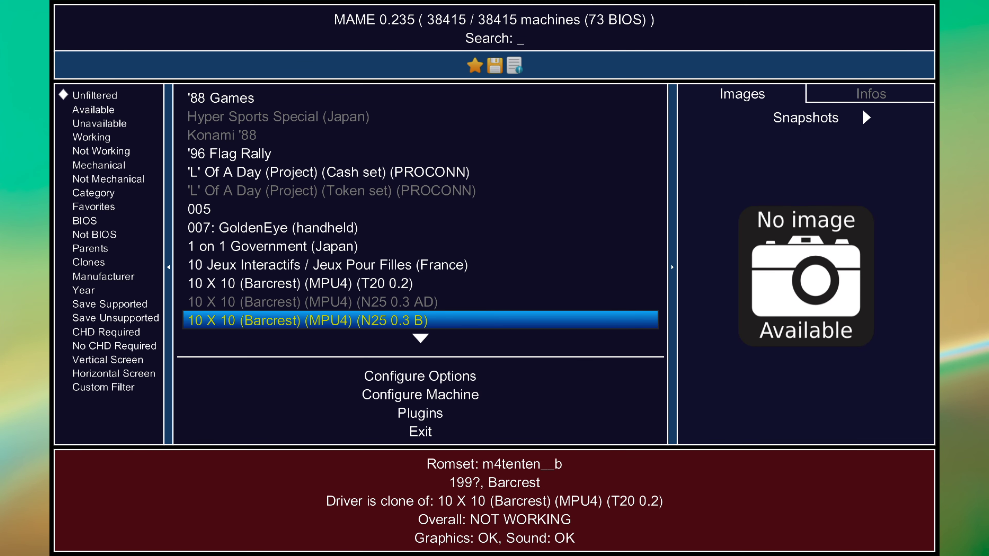
pyautogui.press('Down')
pyautogui.press('Down')
pyautogui.press('Down')
pyautogui.press('Down')
pyautogui.press('Down')
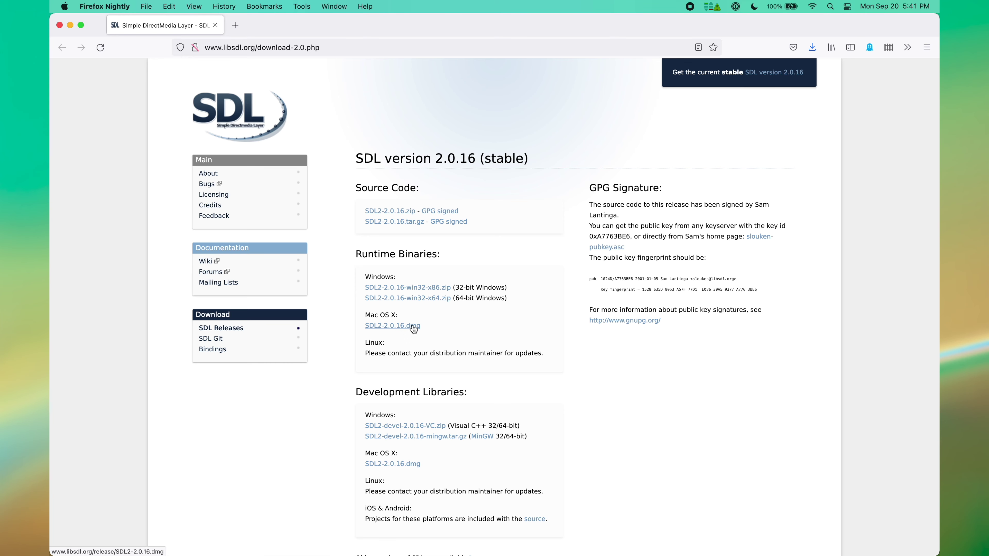
# Step: Download and save the Mac OS X runtime binary SDL2-2.0.16.dmg, and open the disk image from the Downloads folder
pyautogui.click(412, 327)
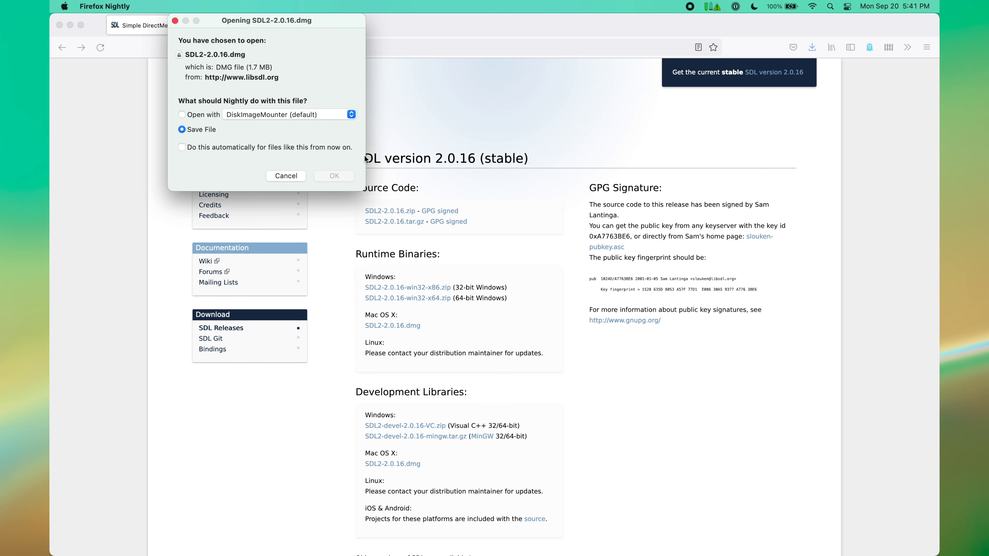
pyautogui.click(334, 174)
pyautogui.moveTo(520, 40); pyautogui.dragTo(796, 55)
pyautogui.doubleClick(311, 156)
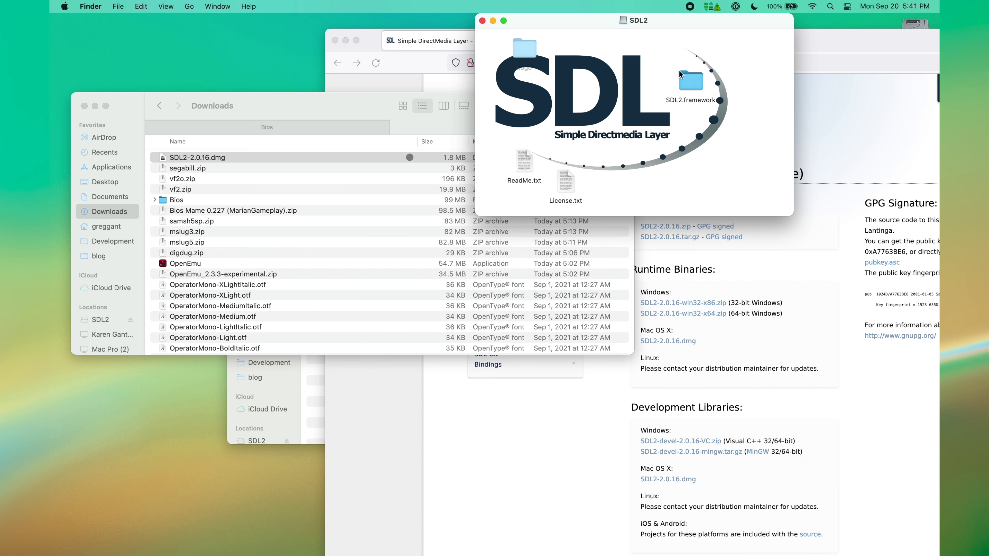
# Step: Copy SDL2.framework from the SDL2 disk image into the Frameworks folder of Macintosh HD's Library
pyautogui.click(692, 86)
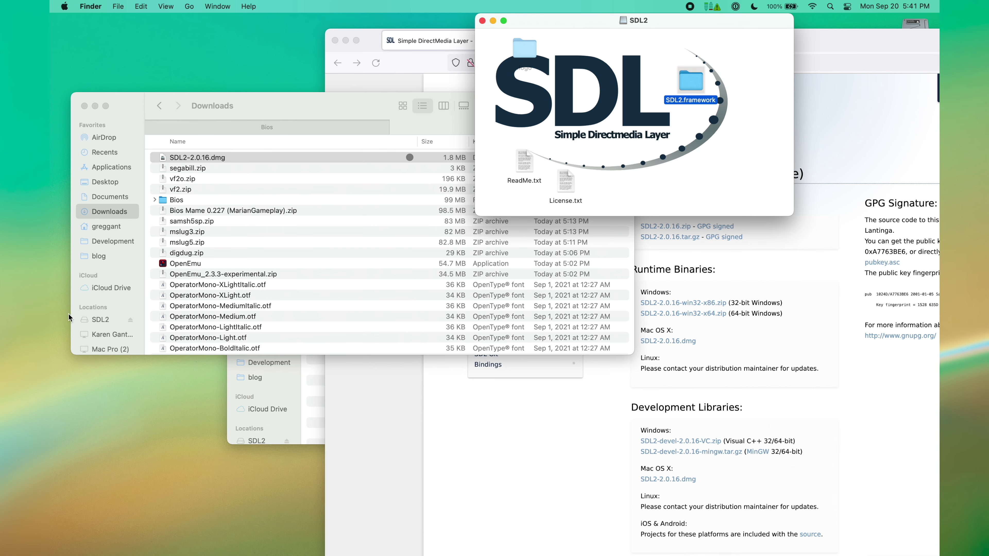
pyautogui.keyDown('super'); pyautogui.click(213, 106); pyautogui.keyUp('super')
pyautogui.click(210, 140)
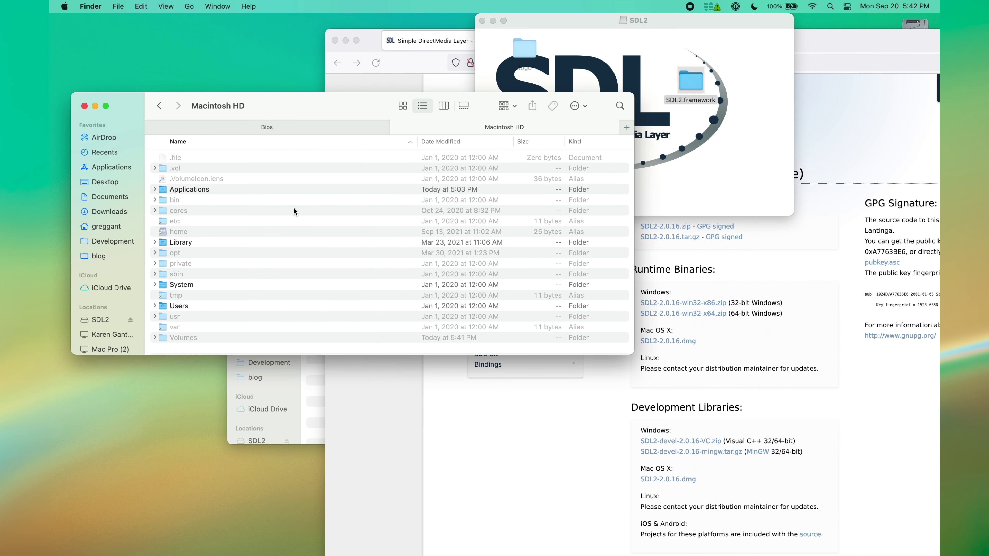
pyautogui.doubleClick(278, 241)
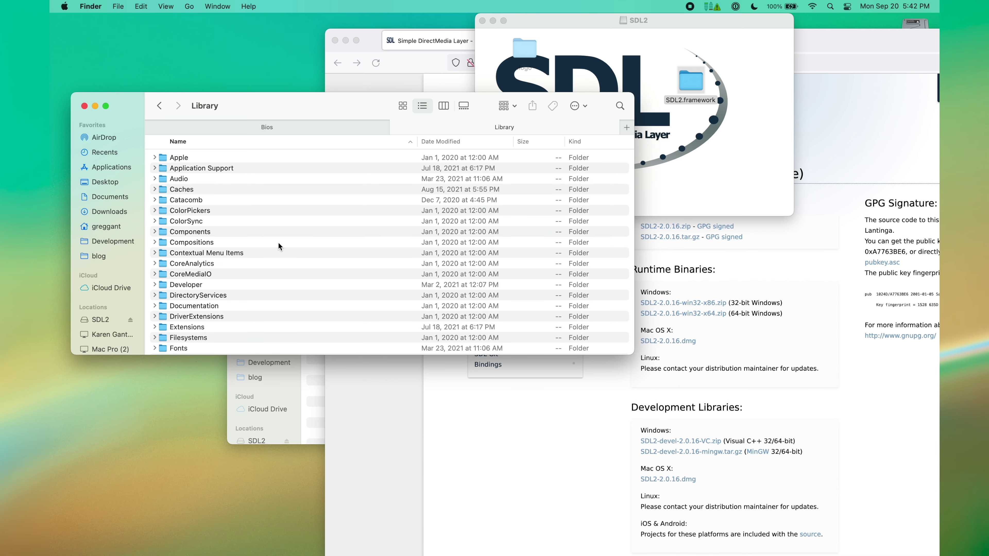
pyautogui.write('fr')
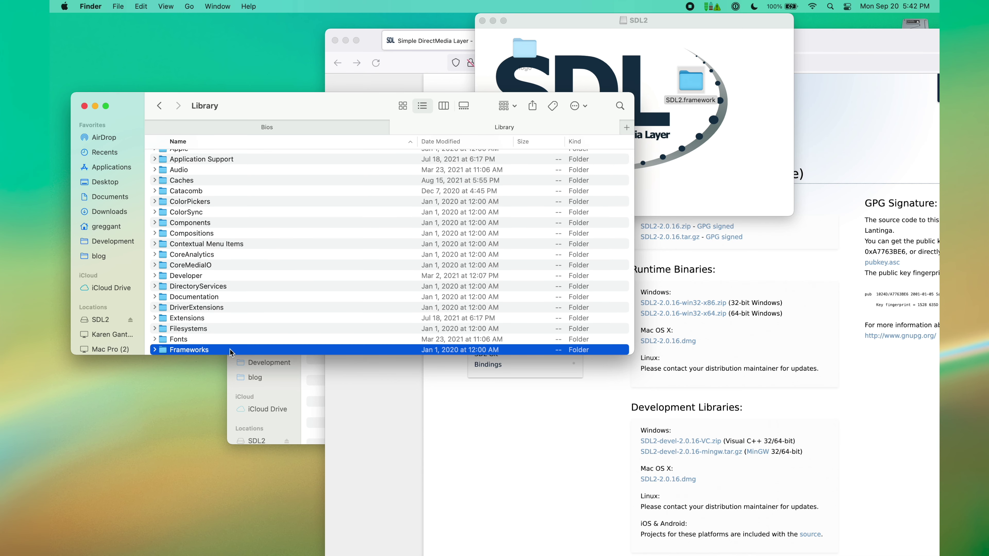
pyautogui.doubleClick(231, 353)
pyautogui.moveTo(691, 82); pyautogui.dragTo(494, 190)
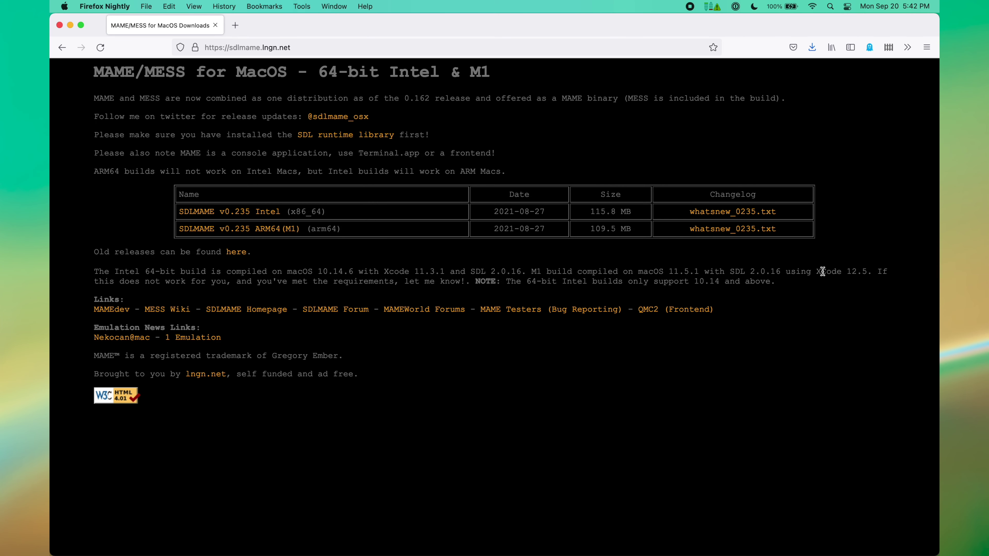
# Step: Download the SDLMAME v0.235 ARM64(M1) build and save mame0235-arm64.zip
pyautogui.click(279, 230)
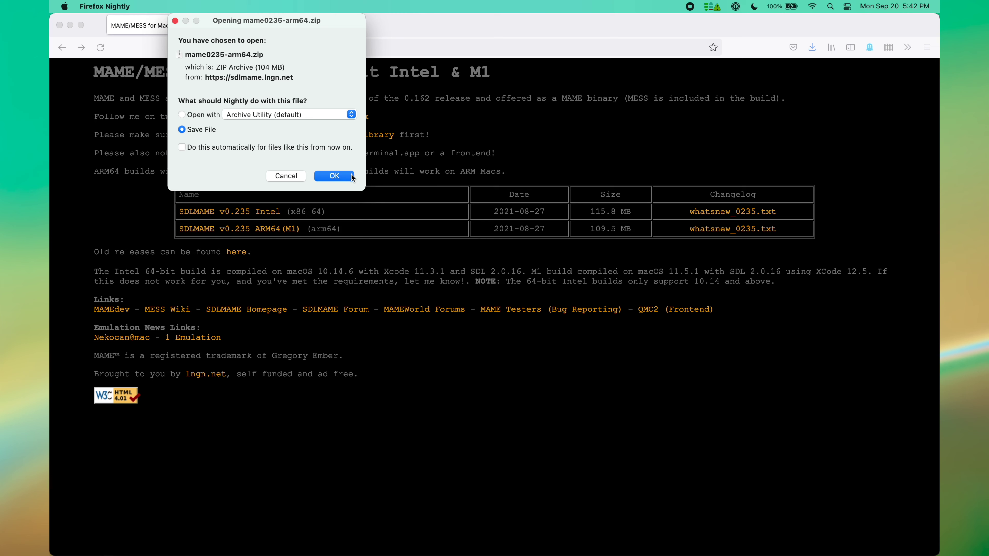
pyautogui.click(334, 176)
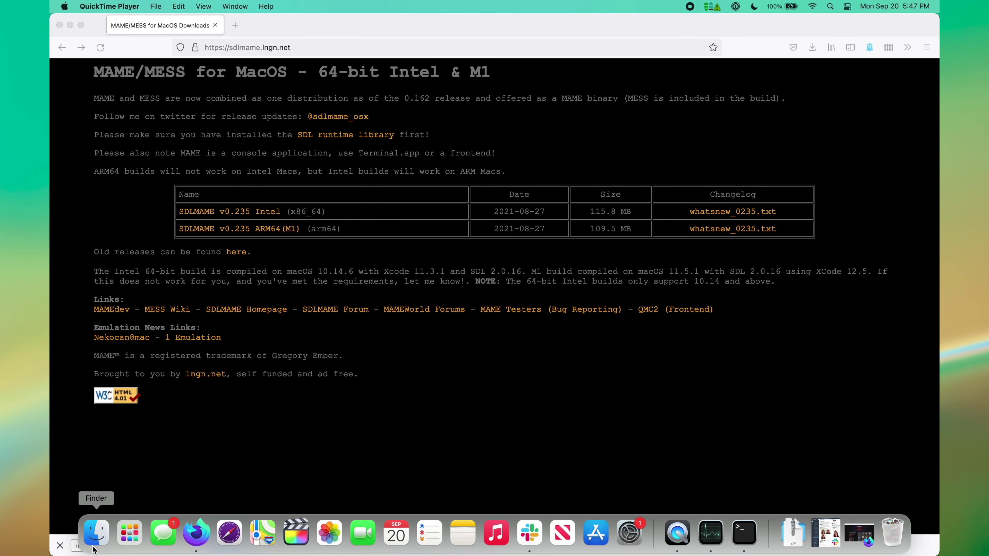
# Step: Open the mame executable from the mame0235-arm64 folder in Downloads, approving the unverified developer warning
pyautogui.click(95, 536)
pyautogui.rightClick(224, 264)
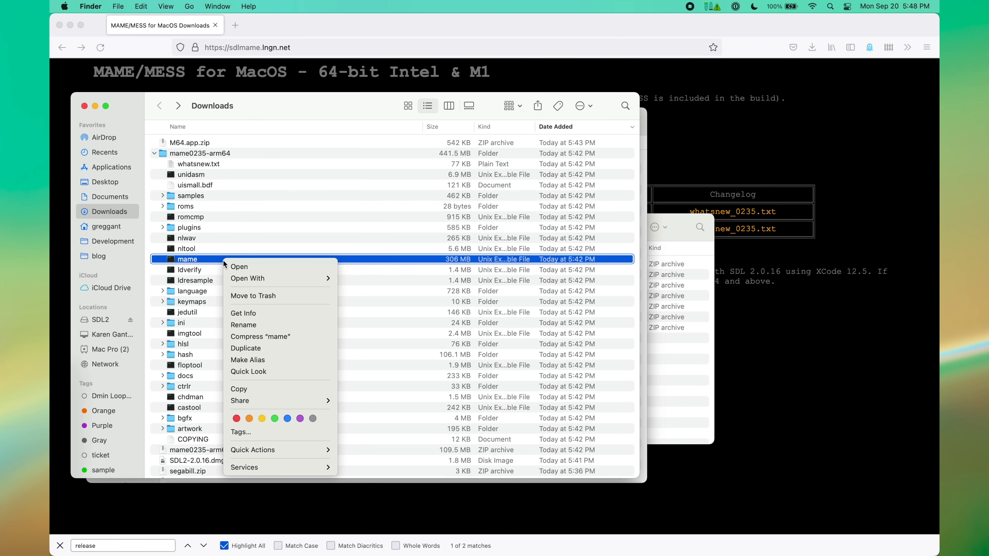
pyautogui.click(241, 267)
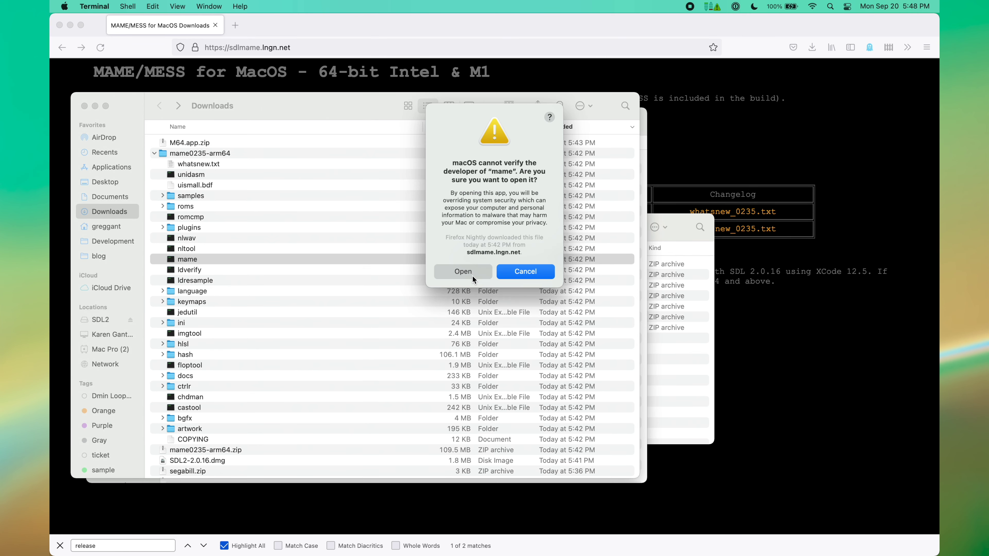
pyautogui.click(472, 273)
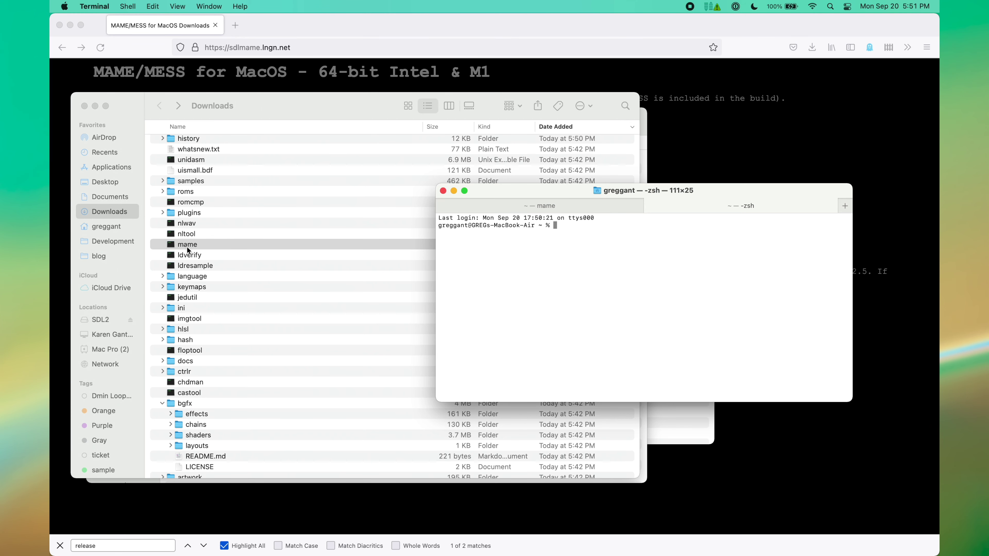
# Step: Change the Terminal working directory to the mame0235-arm64 folder in Downloads
pyautogui.scroll(3, 188, 257)
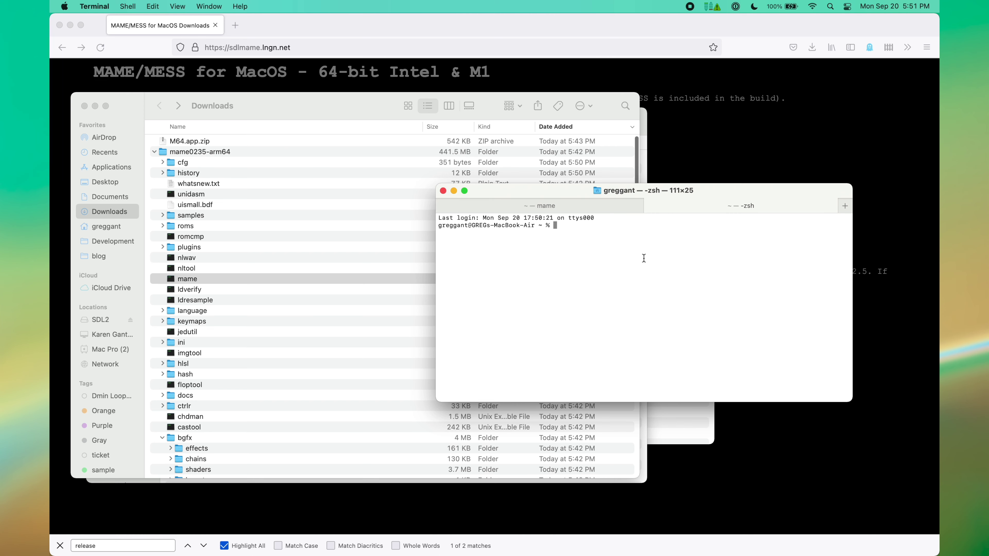
pyautogui.write('cd')
pyautogui.moveTo(201, 152); pyautogui.dragTo(737, 276)
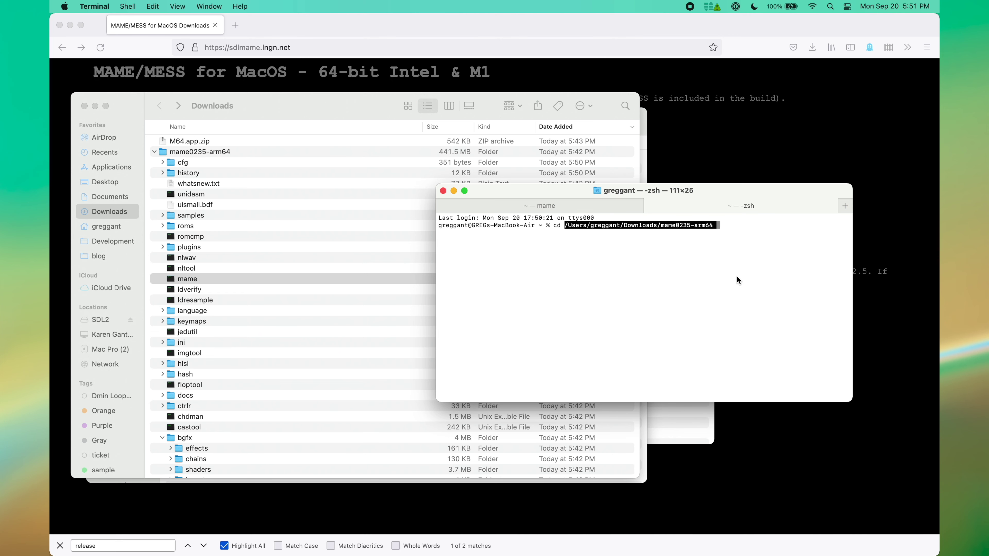
pyautogui.press('Return')
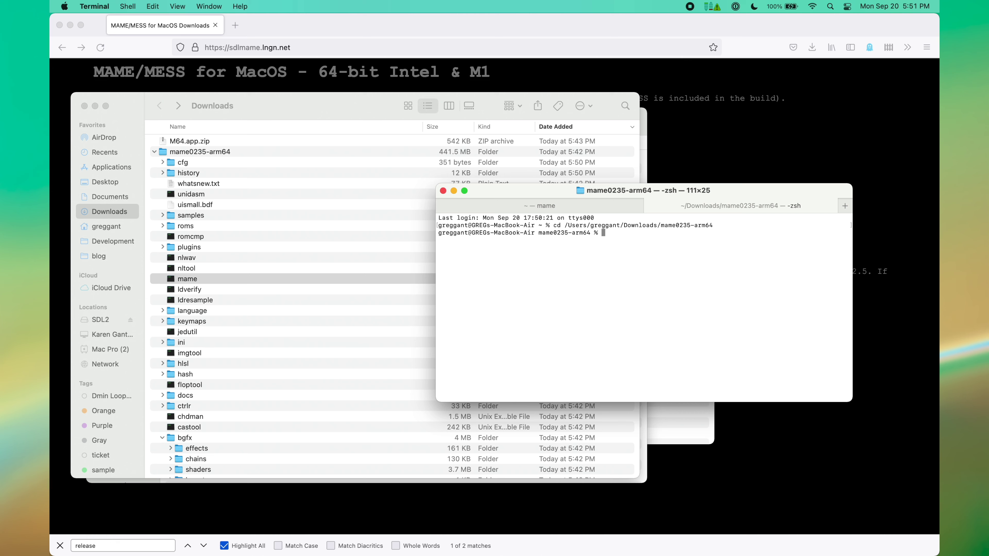
# Step: List the contents of the mame0235-arm64 folder and launch the emulator with ./mame
pyautogui.write('ls')
pyautogui.press('Return')
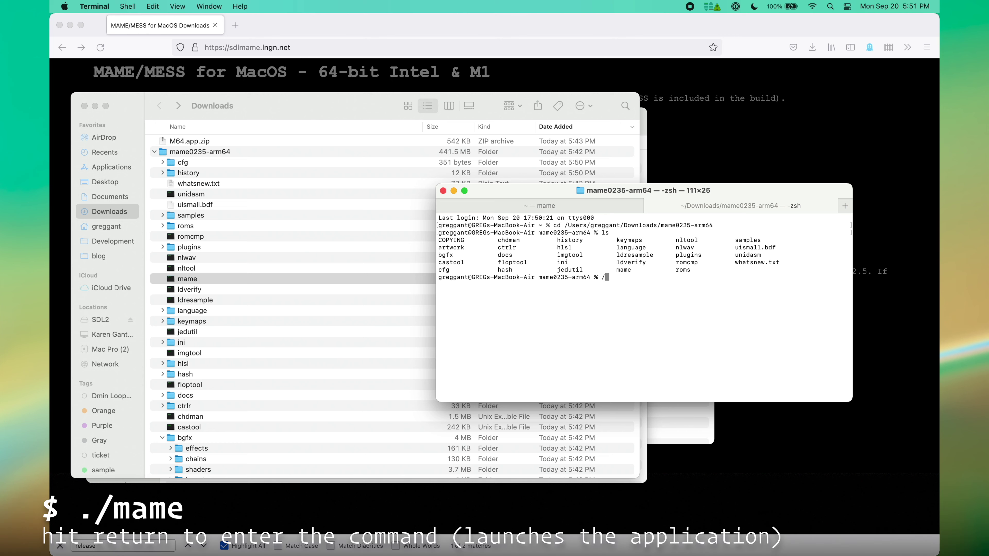
pyautogui.write('./mame')
pyautogui.press('Return')
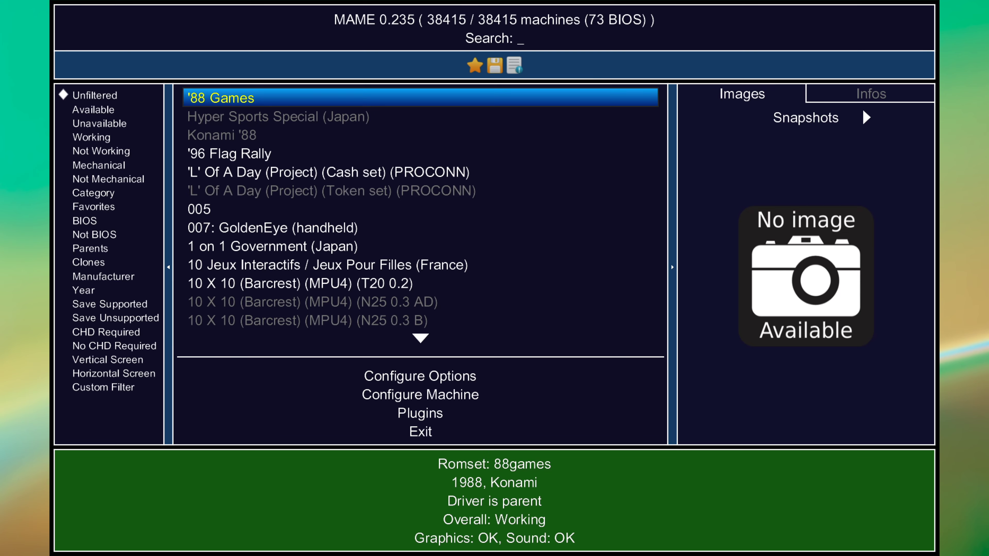
# Step: Try to start '88 Games from the unfiltered machine list
pyautogui.press('Down')
pyautogui.press('Down')
pyautogui.press('Down')
pyautogui.press('Down')
pyautogui.press('Down')
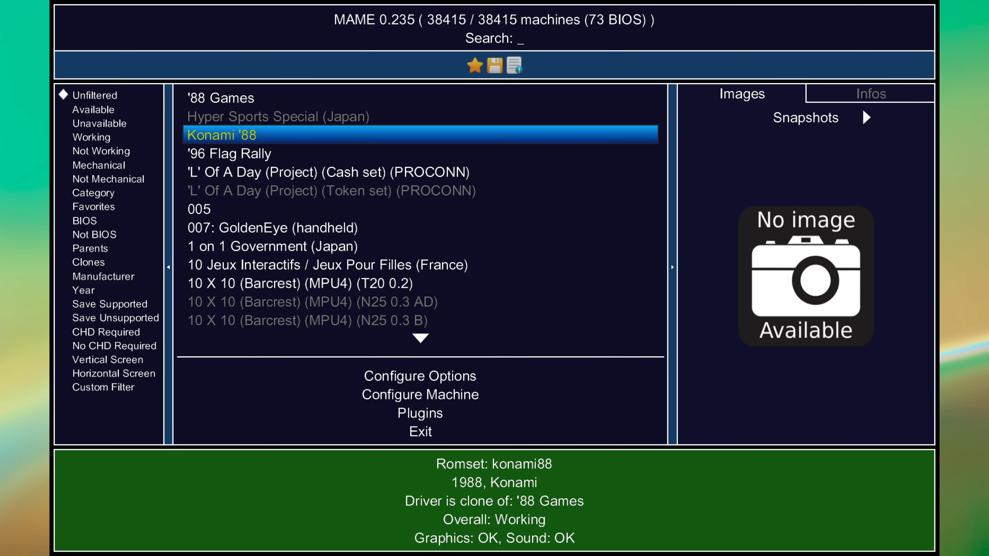
pyautogui.press('Return')
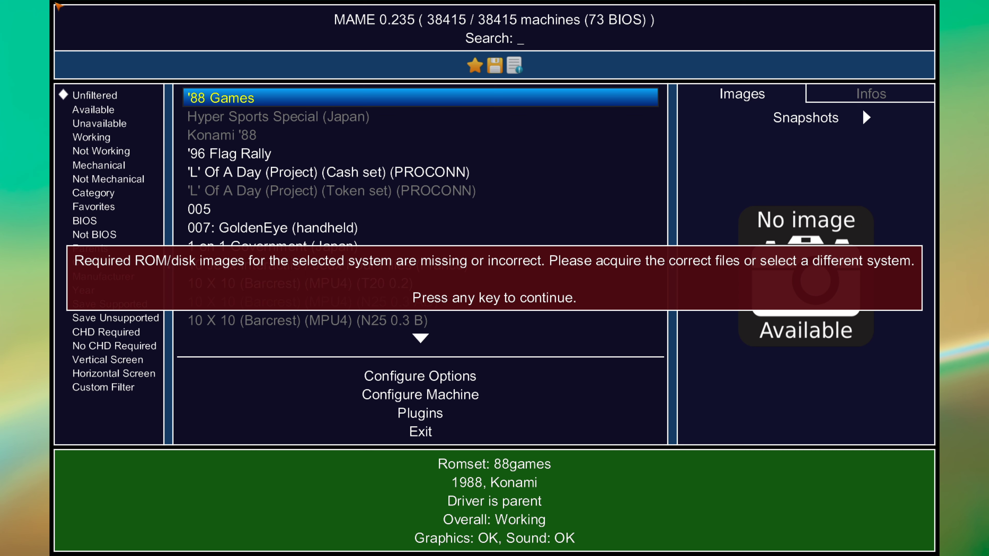
pyautogui.press('Escape')
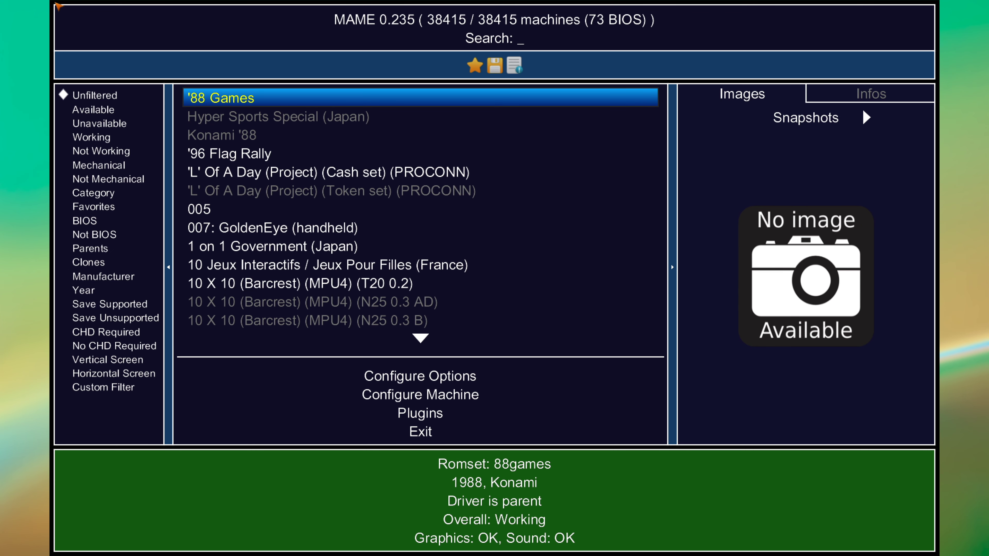
# Step: Filter the machine list to show only available machines
pyautogui.press('Down')
pyautogui.press('Down')
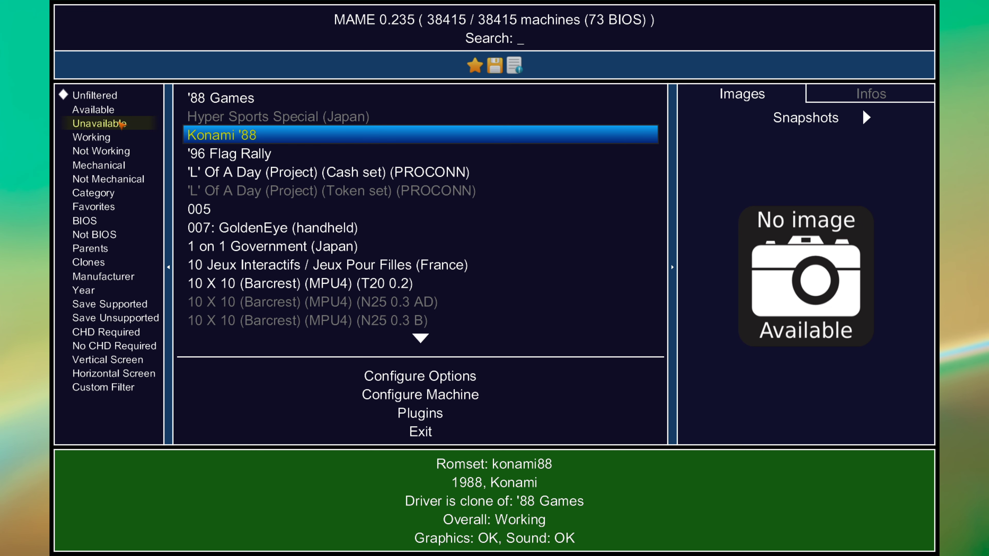
pyautogui.click(116, 117)
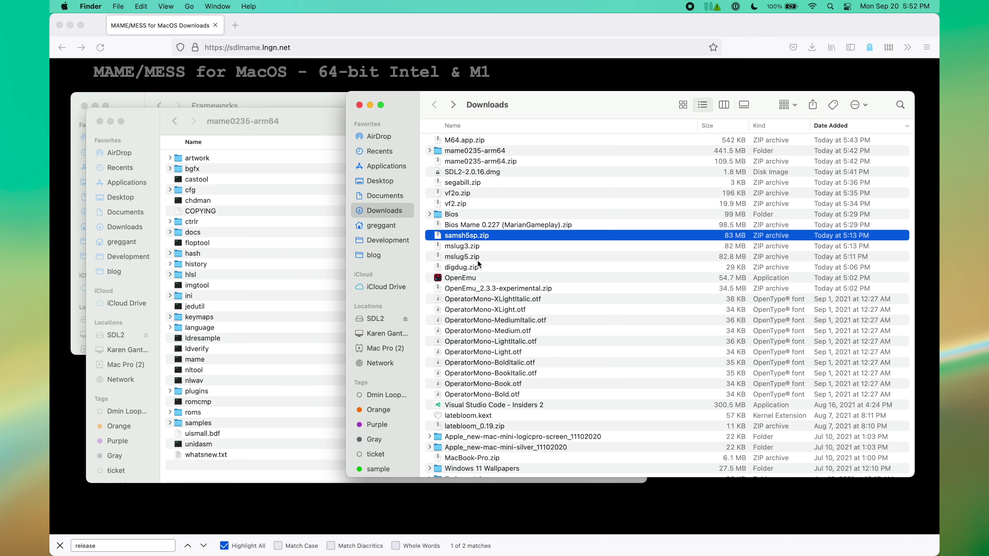
# Step: Select samsh5sp.zip, mslug3.zip, mslug5.zip, digdug.zip, vf2.zip and segabill.zip in Downloads, and open the roms folder inside mame0235-arm64
pyautogui.keyDown('shift'); pyautogui.click(477, 267); pyautogui.keyUp('shift')
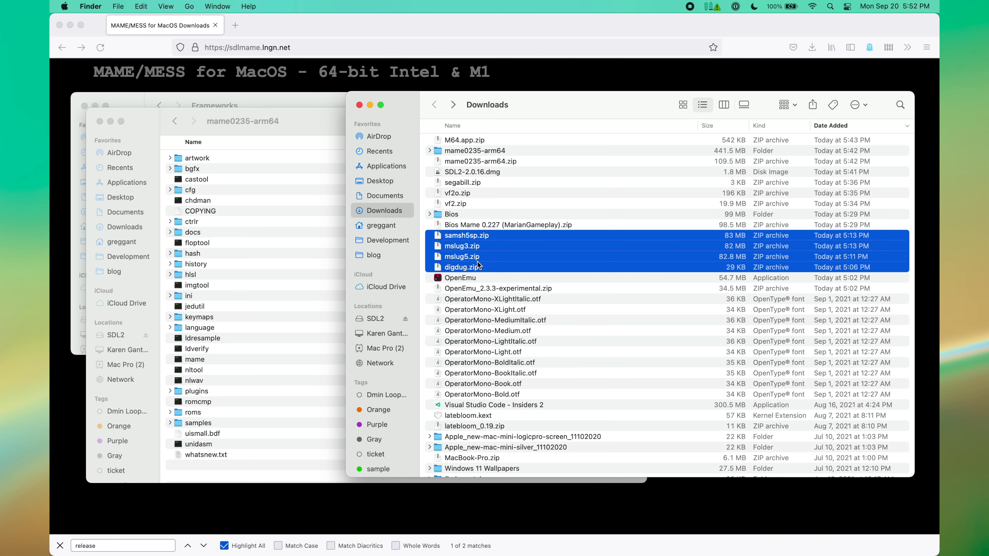
pyautogui.keyDown('super'); pyautogui.click(469, 204); pyautogui.keyUp('super')
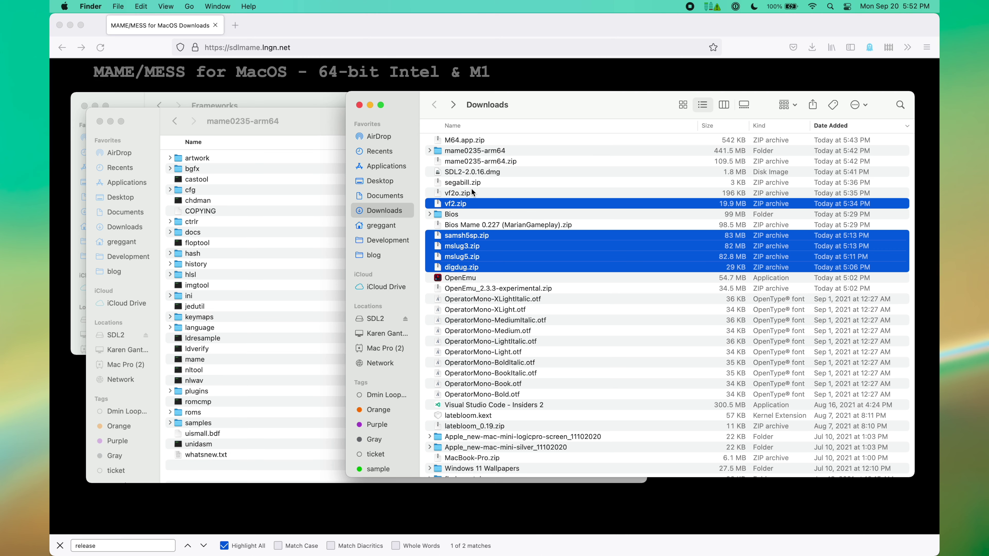
pyautogui.keyDown('super'); pyautogui.click(467, 183); pyautogui.keyUp('super')
pyautogui.click(202, 254)
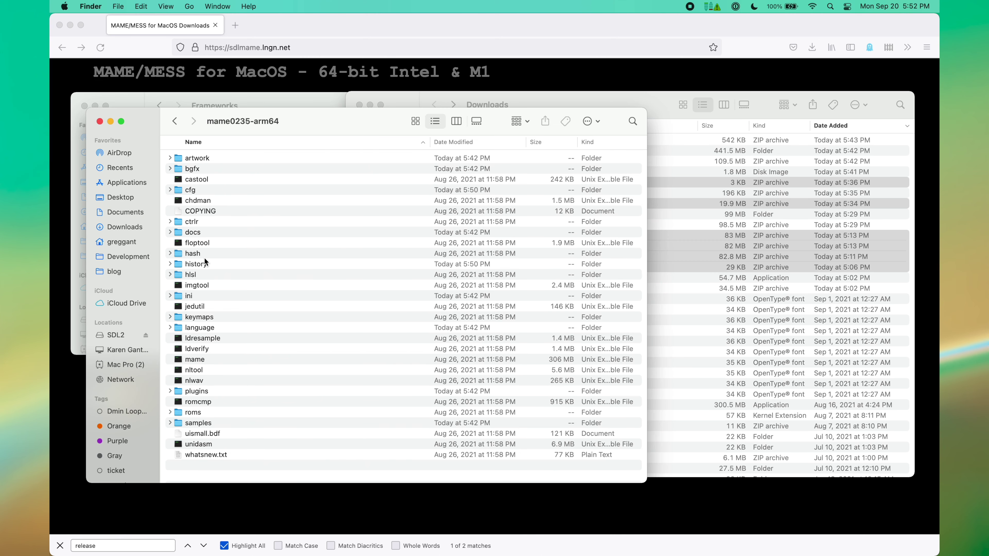
pyautogui.press('r')
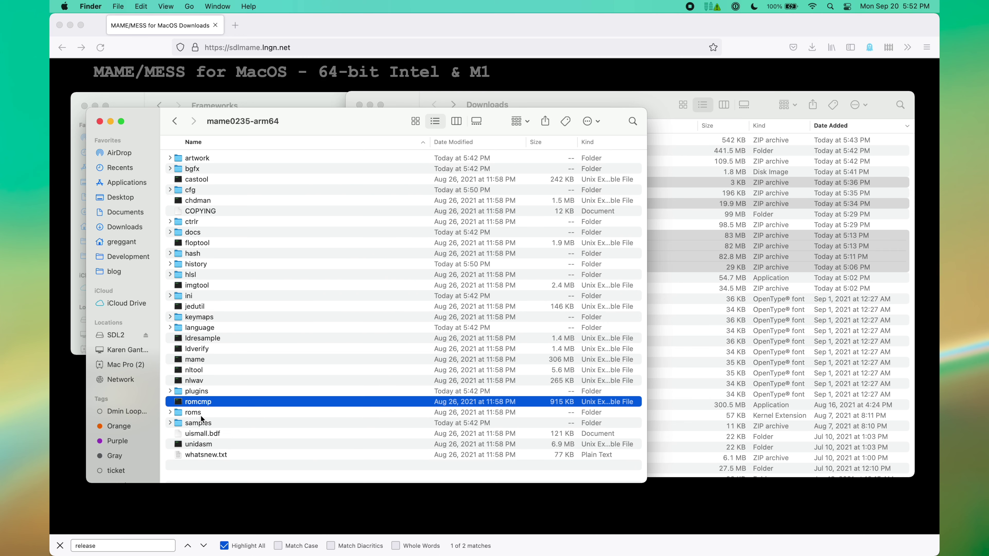
pyautogui.doubleClick(201, 414)
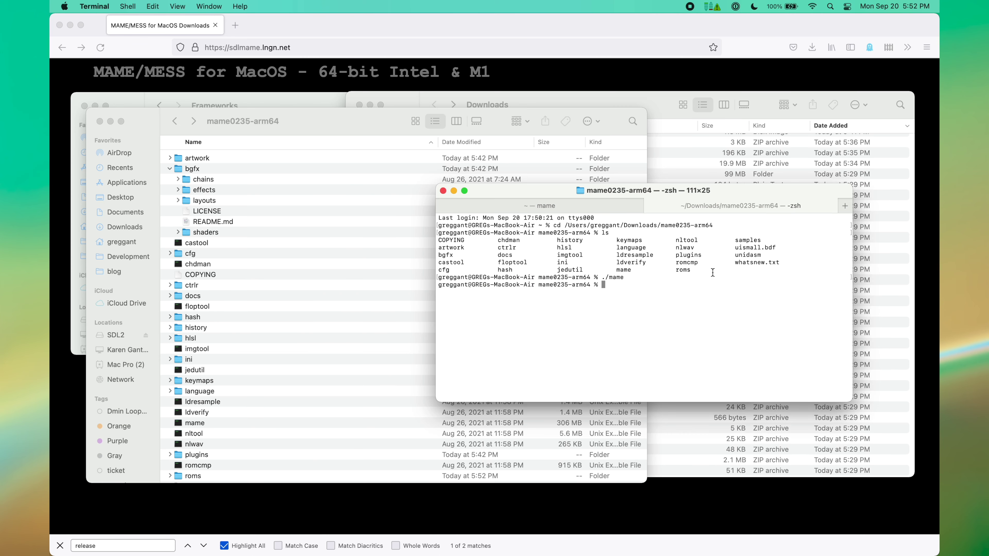
# Step: Relaunch MAME from Terminal and start Metal Slug 5, continuing past its system information screen
pyautogui.press('Up')
pyautogui.press('Return')
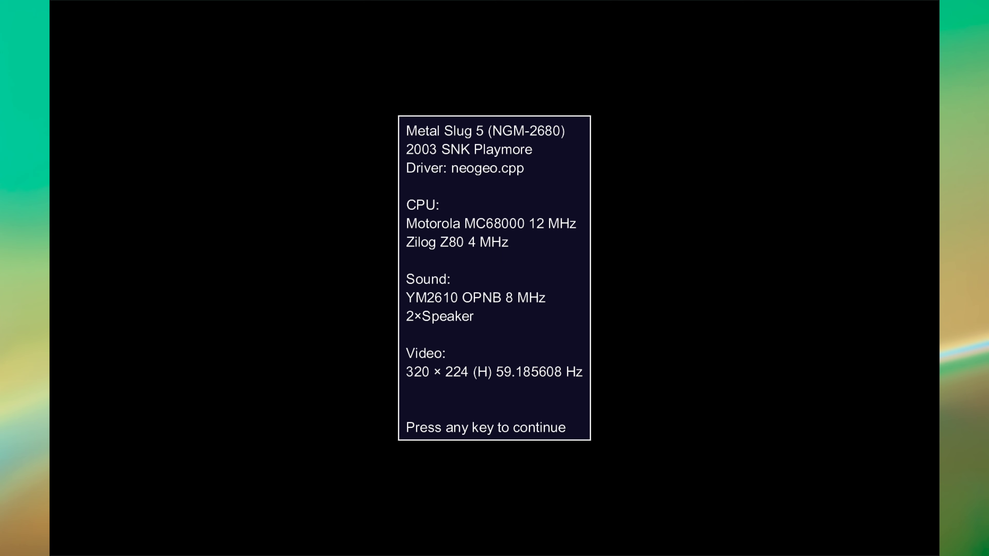
pyautogui.press('Return')
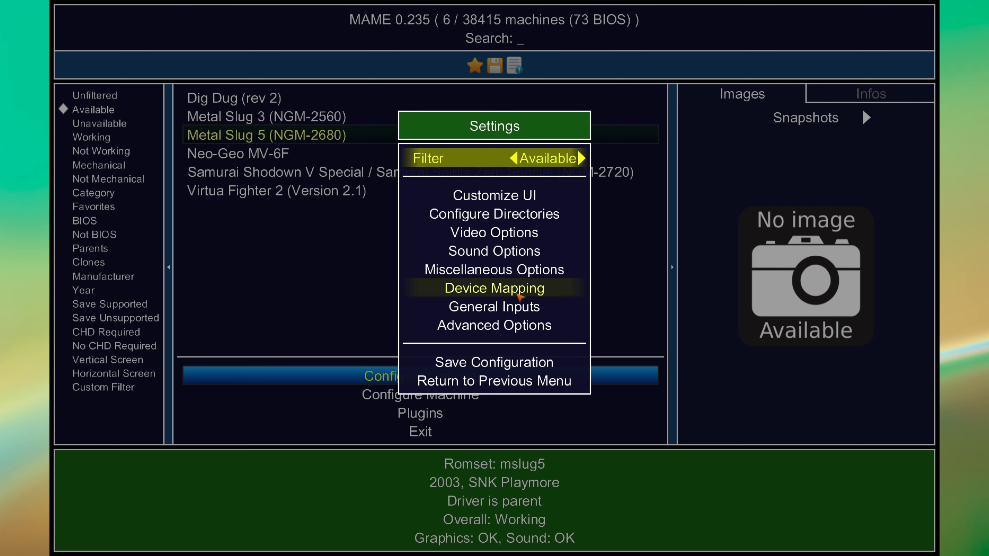
# Step: Review the Device Mapping settings and the Player 1 Controls assignments under General Inputs, leaving the settings without changes
pyautogui.click(520, 295)
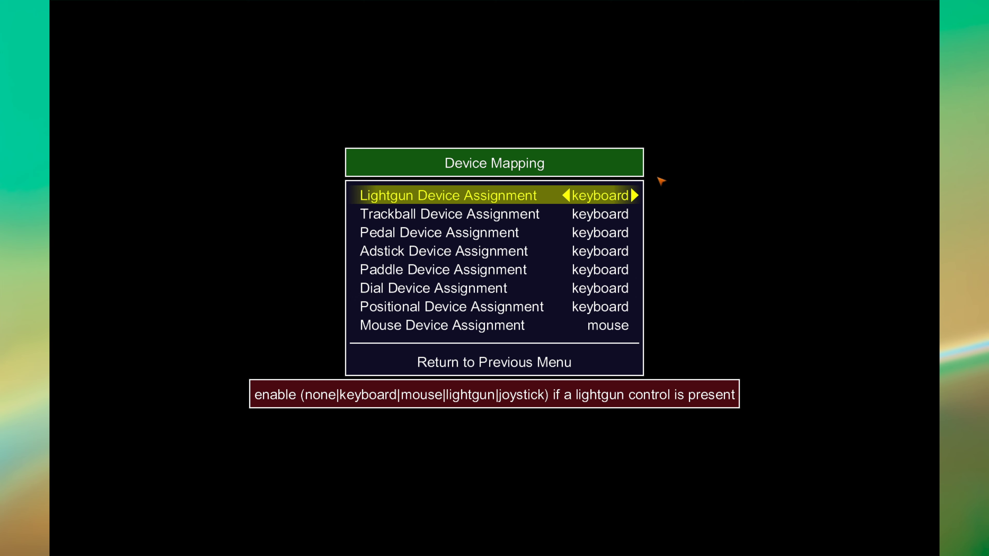
pyautogui.press('Escape')
pyautogui.click(549, 305)
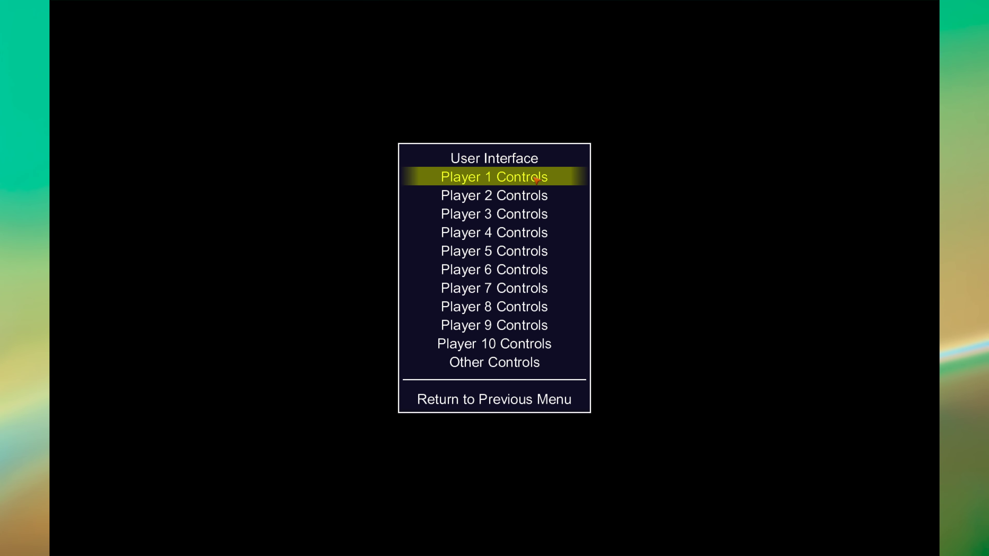
pyautogui.click(536, 178)
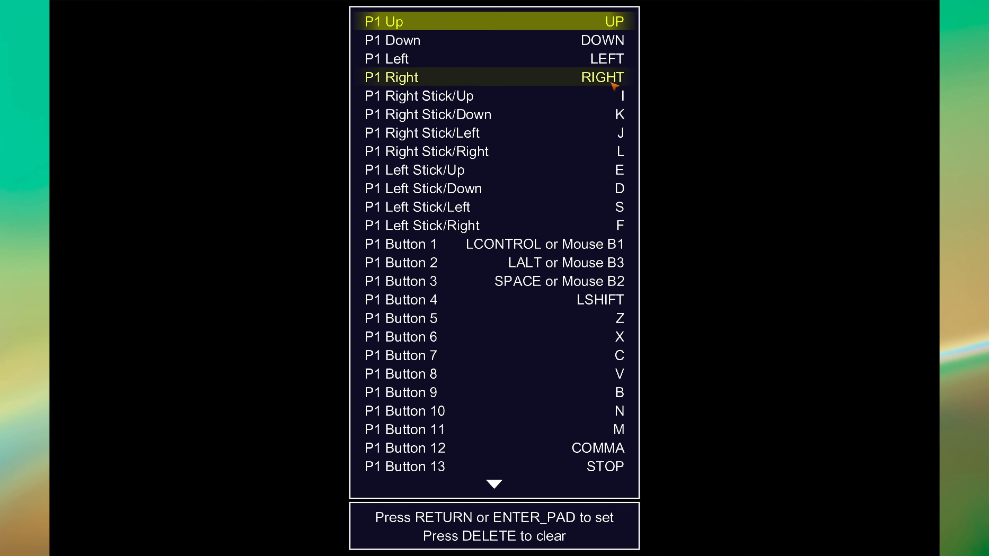
pyautogui.scroll(-8, 594, 334)
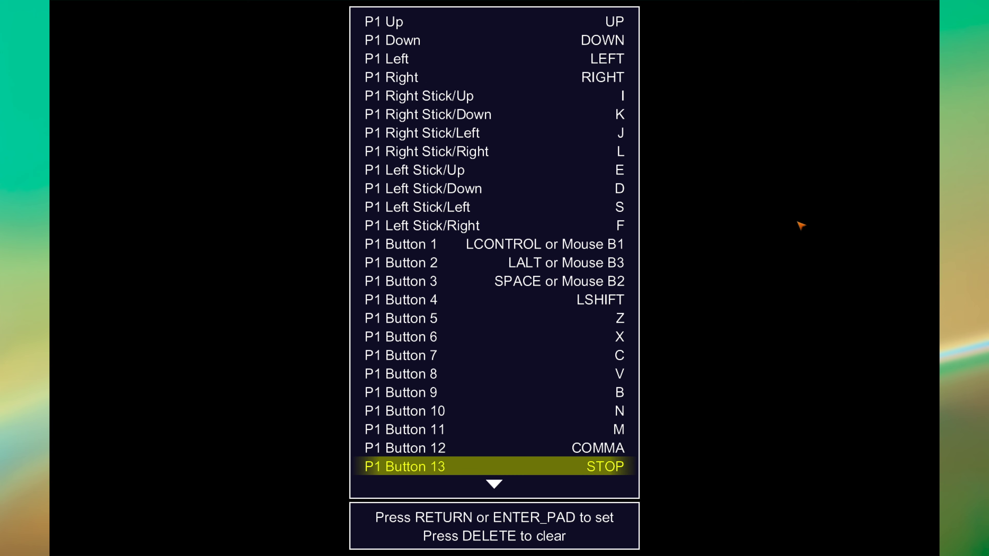
pyautogui.press('Escape')
pyautogui.press('Escape')
pyautogui.press('Escape')
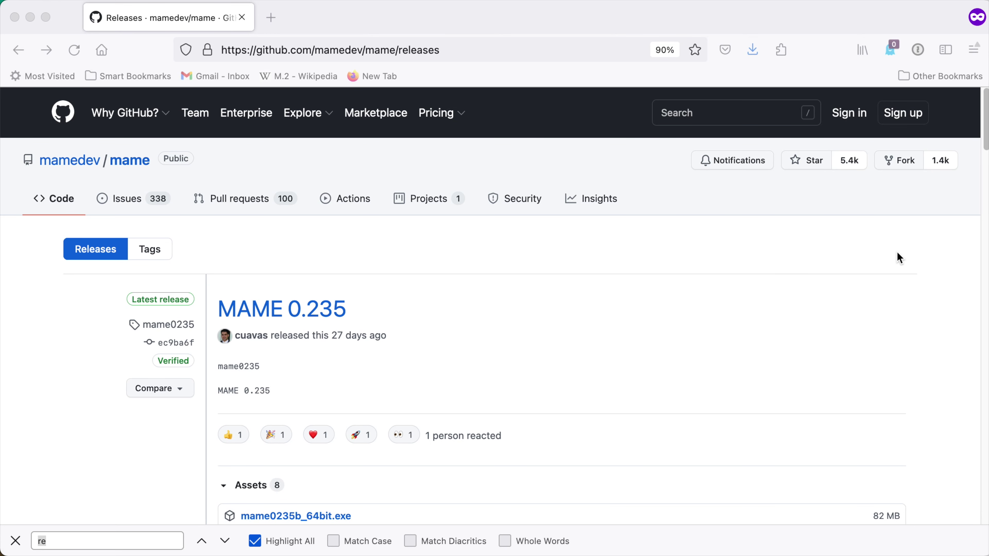
# Step: Examine the release history and downloadable assets on the mamedev/mame GitHub releases page
pyautogui.scroll(-3, 895, 253)
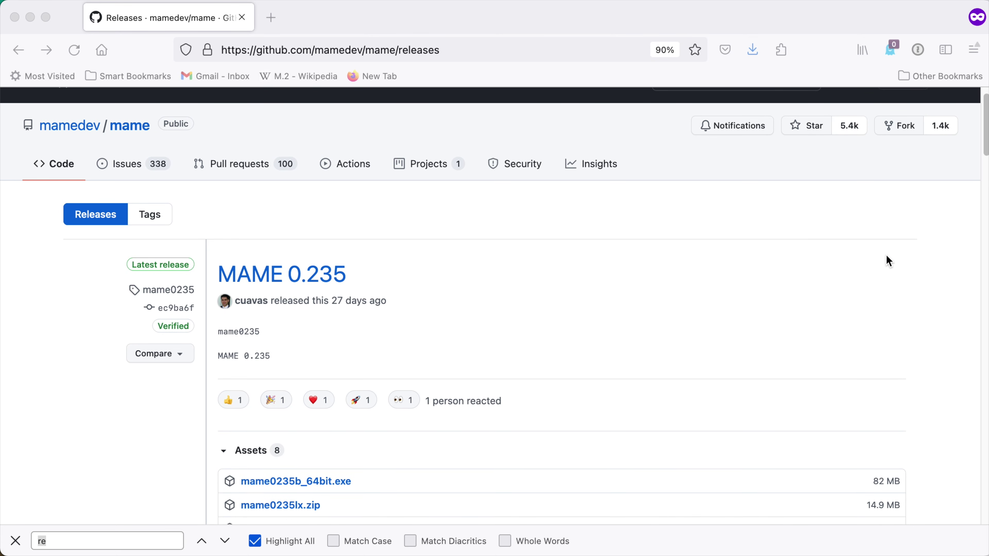
pyautogui.scroll(-10, 885, 259)
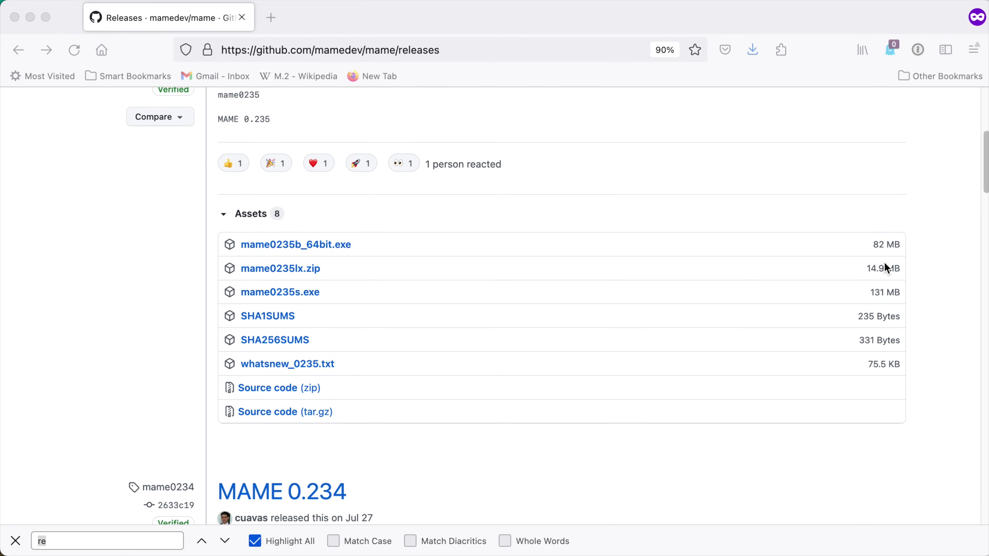
pyautogui.scroll(-9, 887, 268)
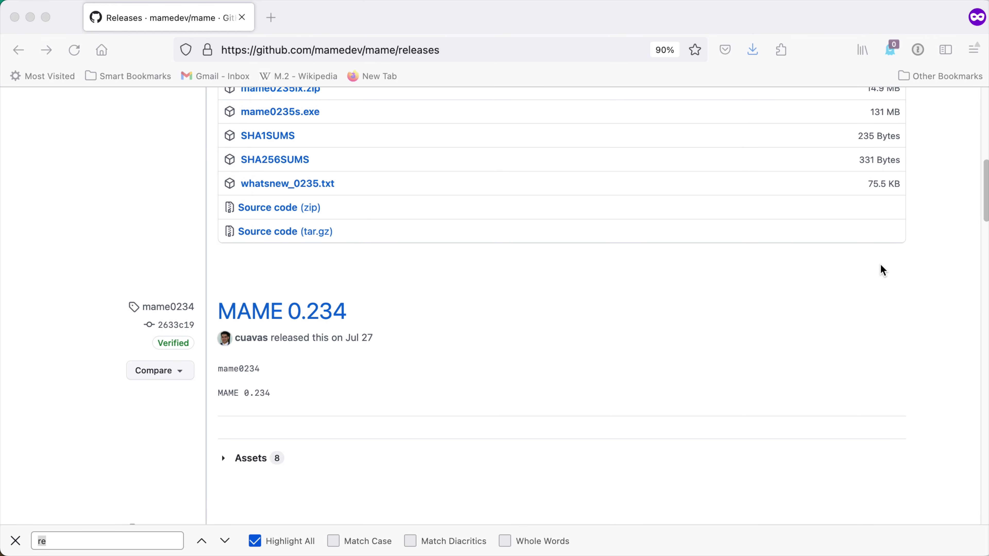
pyautogui.scroll(-10, 880, 265)
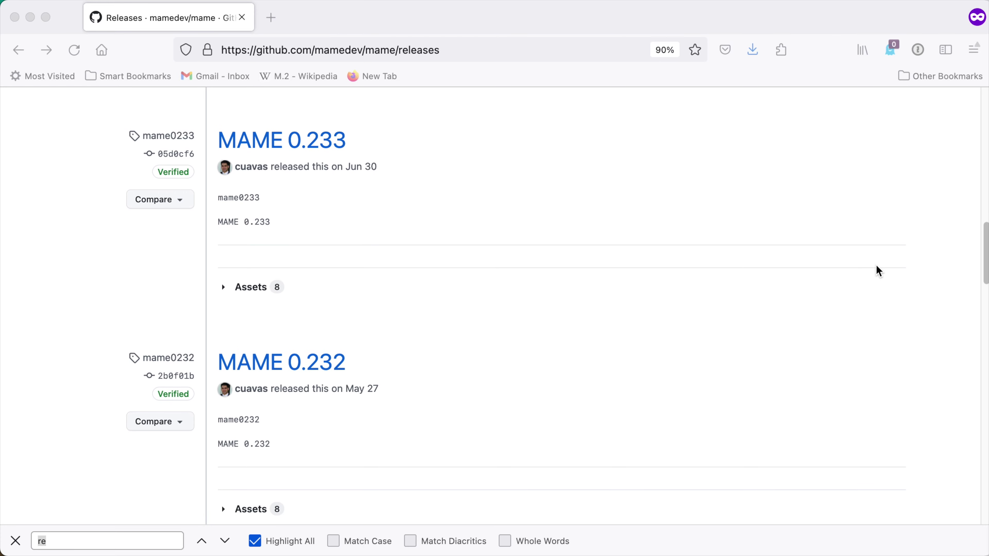
pyautogui.scroll(-5, 879, 271)
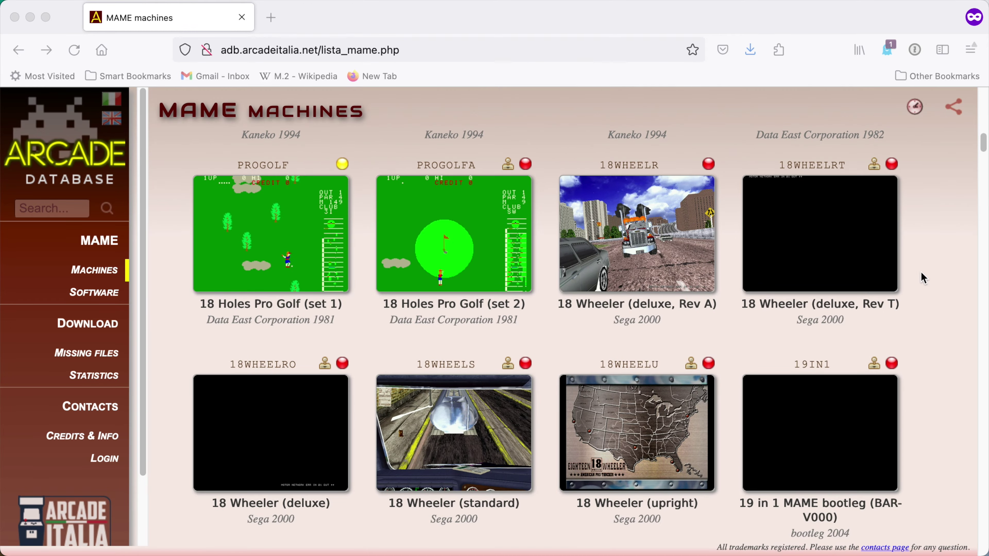
# Step: Browse the MAME machines list on the Arcade Database site to check the status markers of the games
pyautogui.scroll(-20, 917, 279)
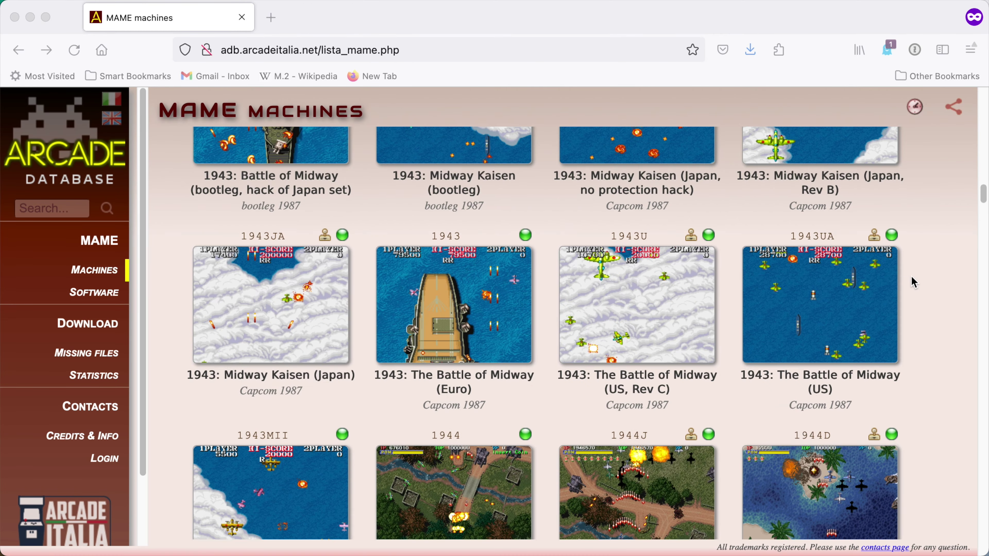
pyautogui.scroll(-20, 910, 280)
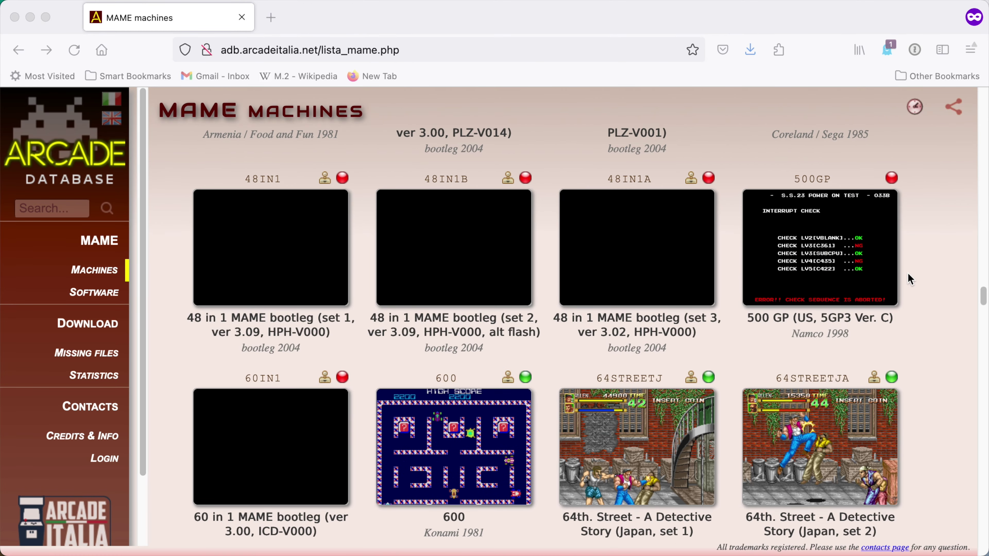
pyautogui.scroll(-20, 909, 286)
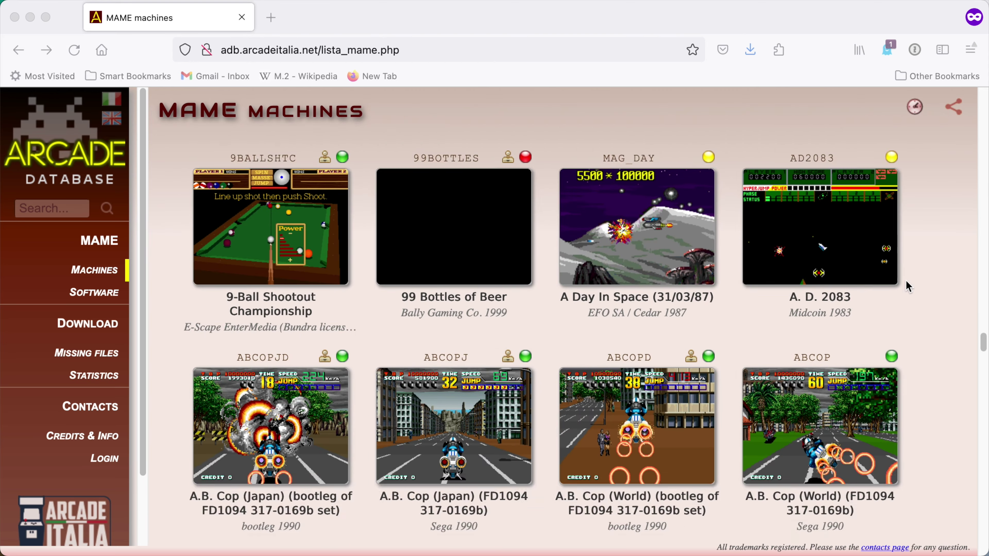
pyautogui.scroll(-20, 909, 286)
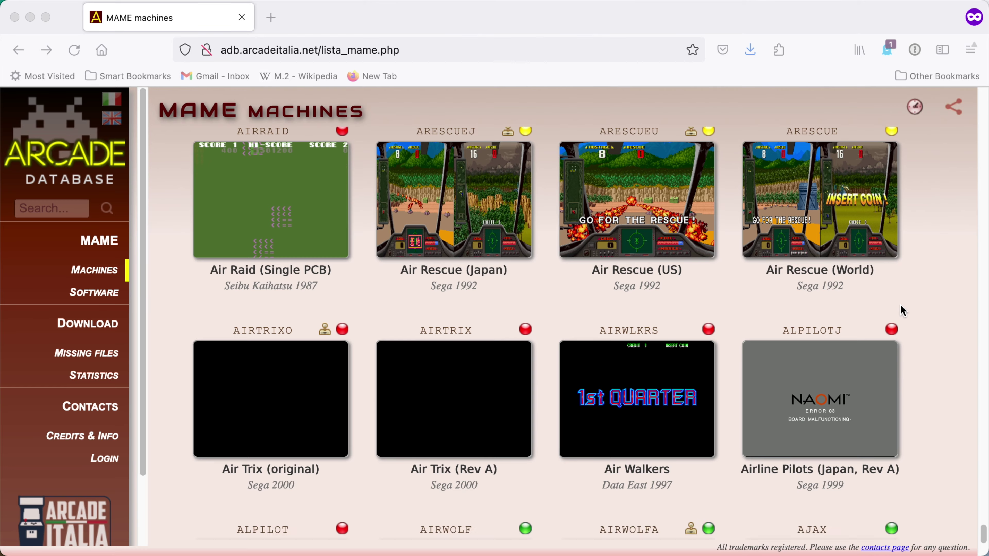
pyautogui.scroll(-5, 902, 311)
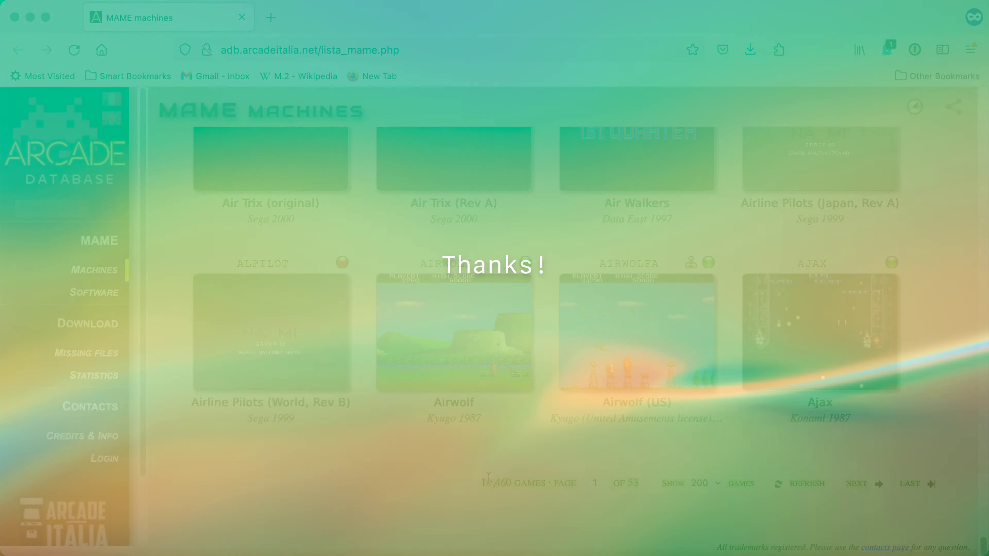